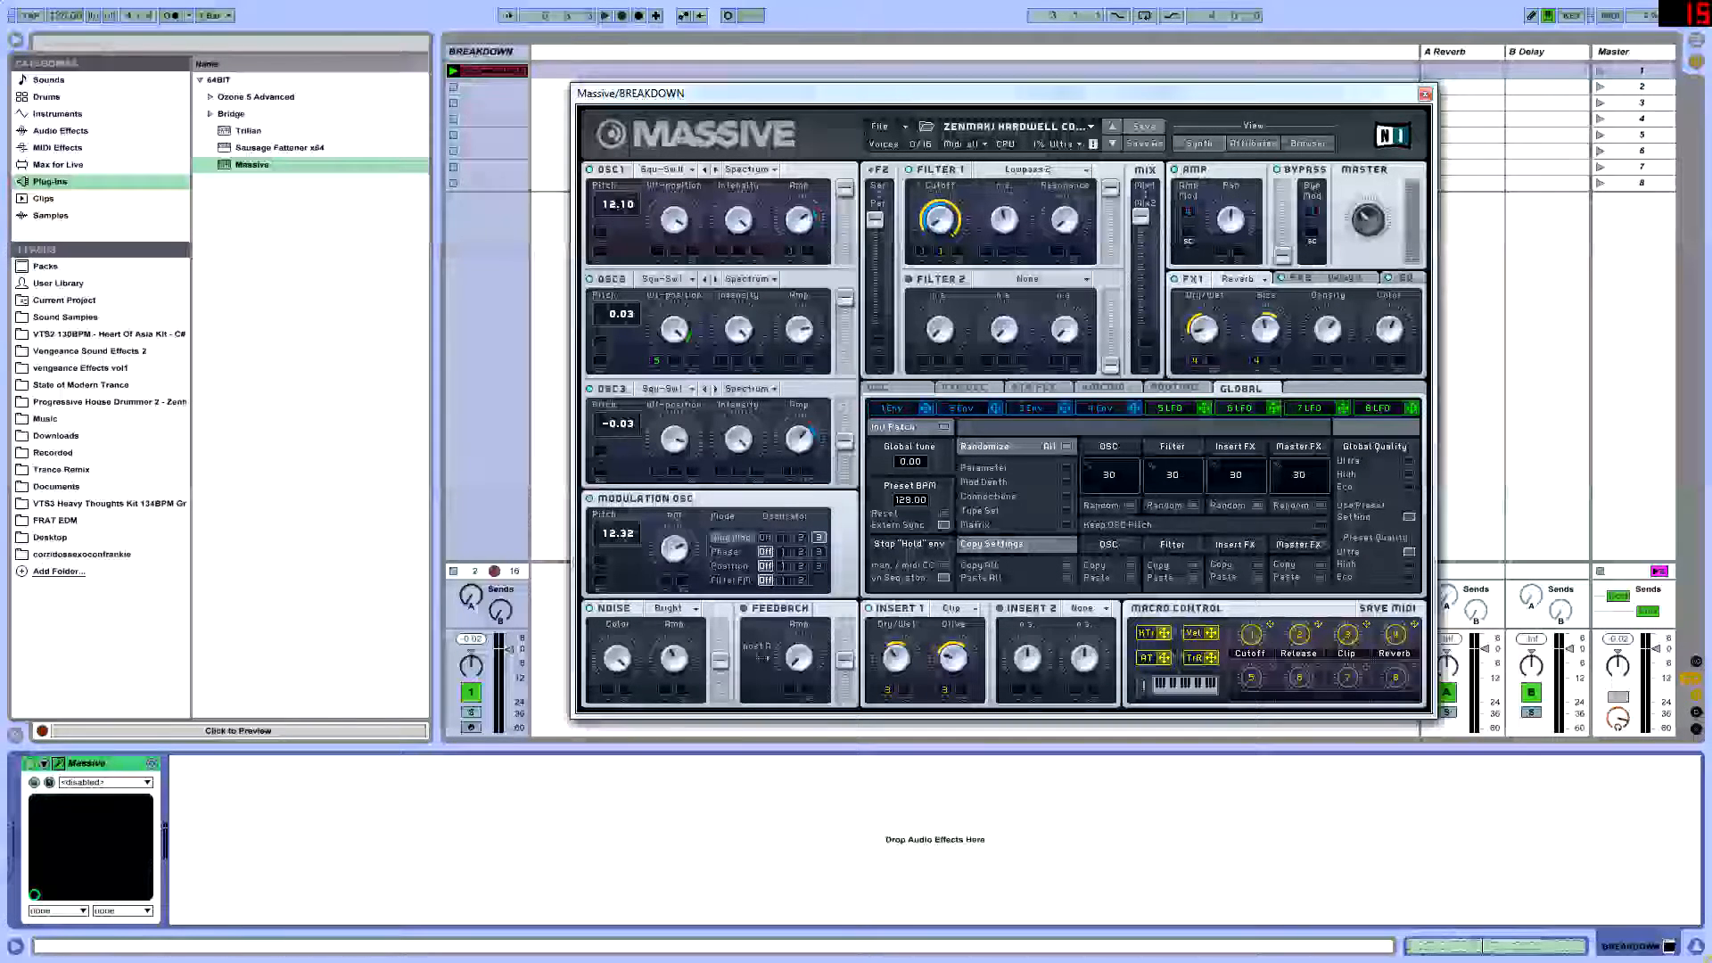
Choose the Square-Saw II wavetable for oscillator 1 and Square-Saw I for oscillators 2 and 3 in Massive.
mouse_move(677, 93)
left_mouse_down()
mouse_move(535, 89)
mouse_move(718, 94)
mouse_move(699, 119)
mouse_move(677, 109)
left_mouse_up()
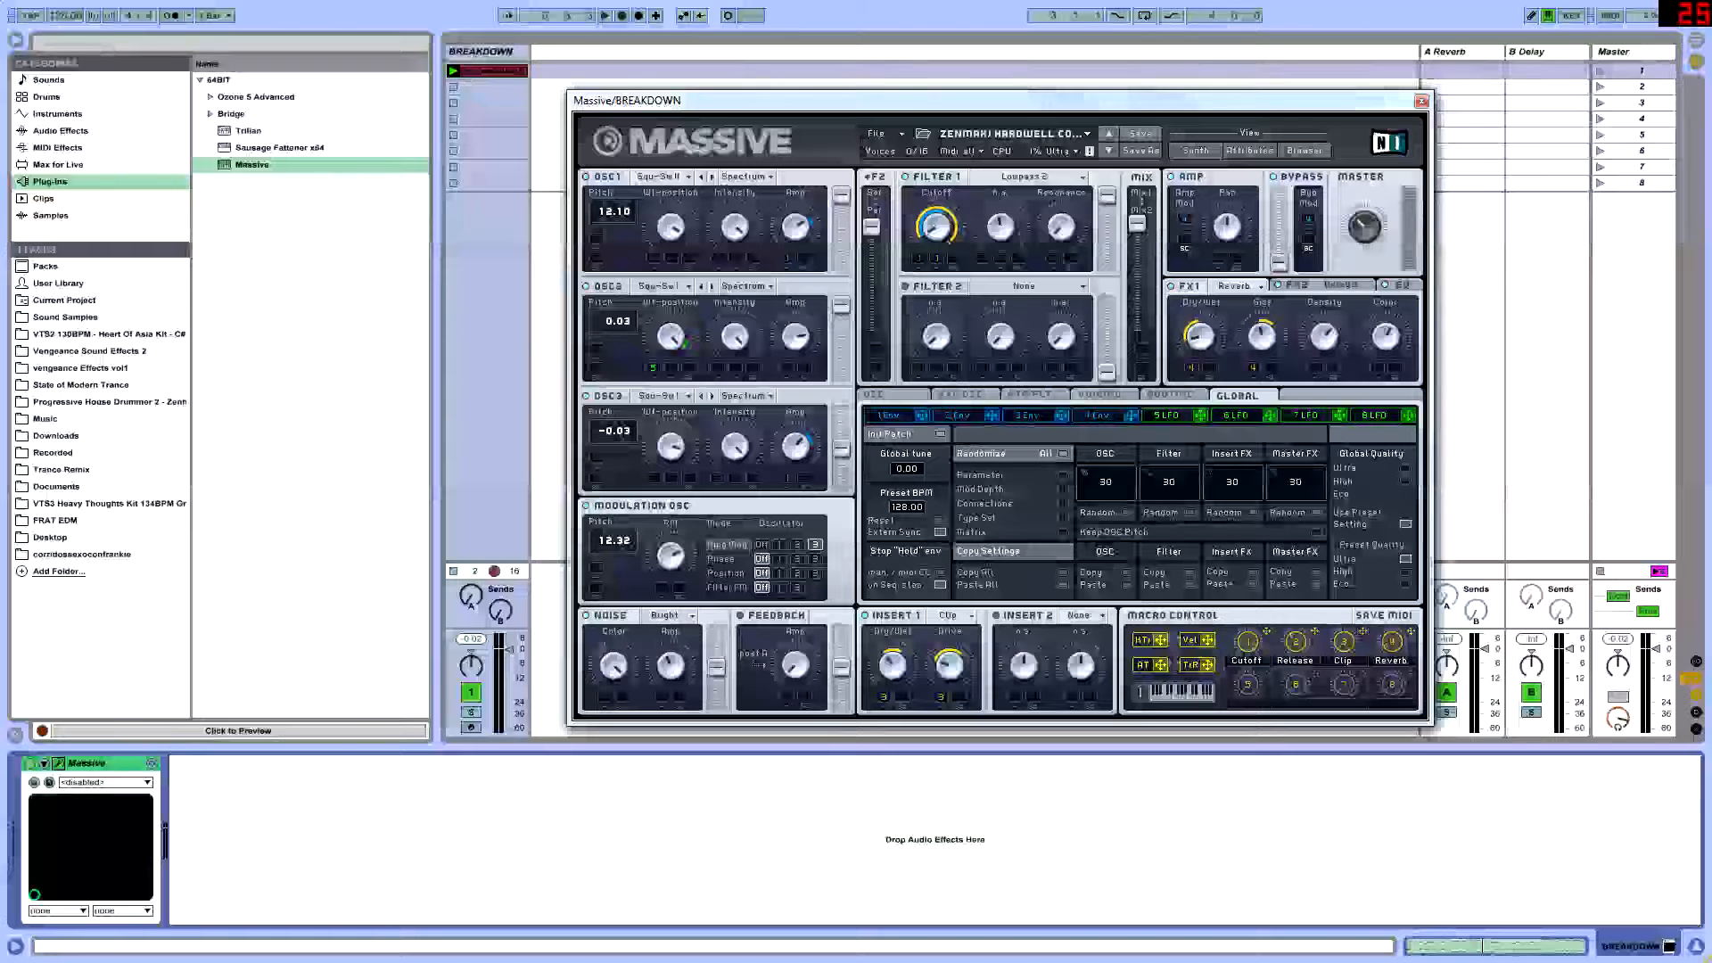
left_click(662, 177)
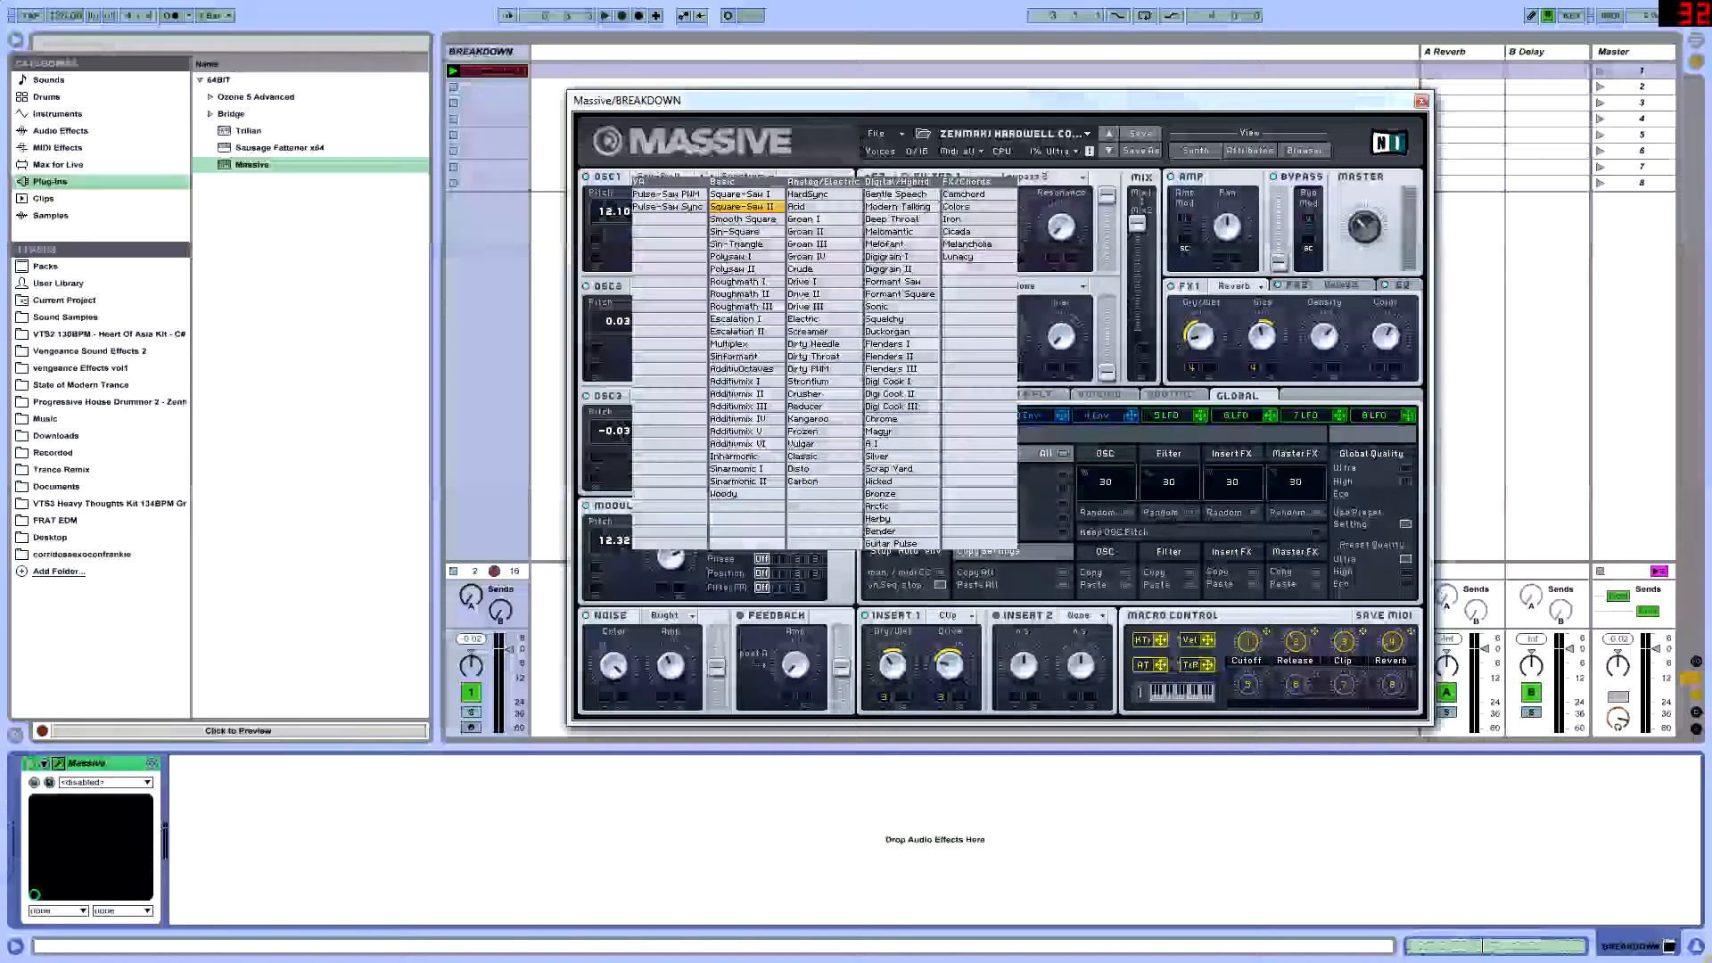
left_click(747, 207)
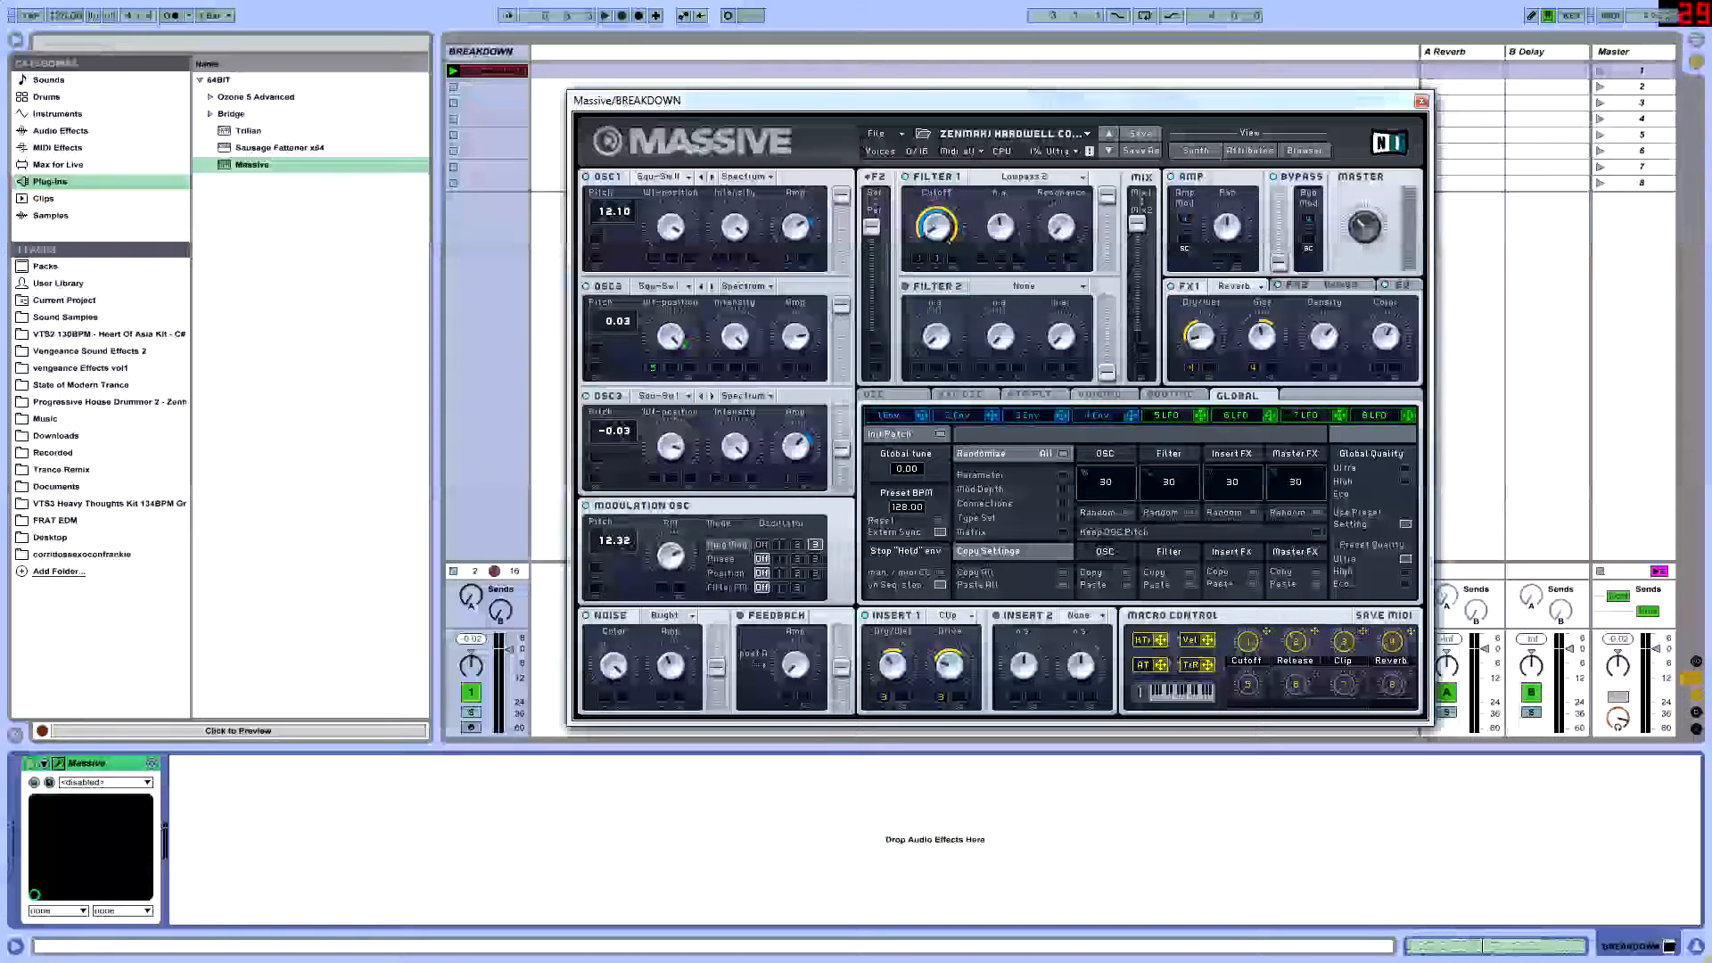
left_click(662, 286)
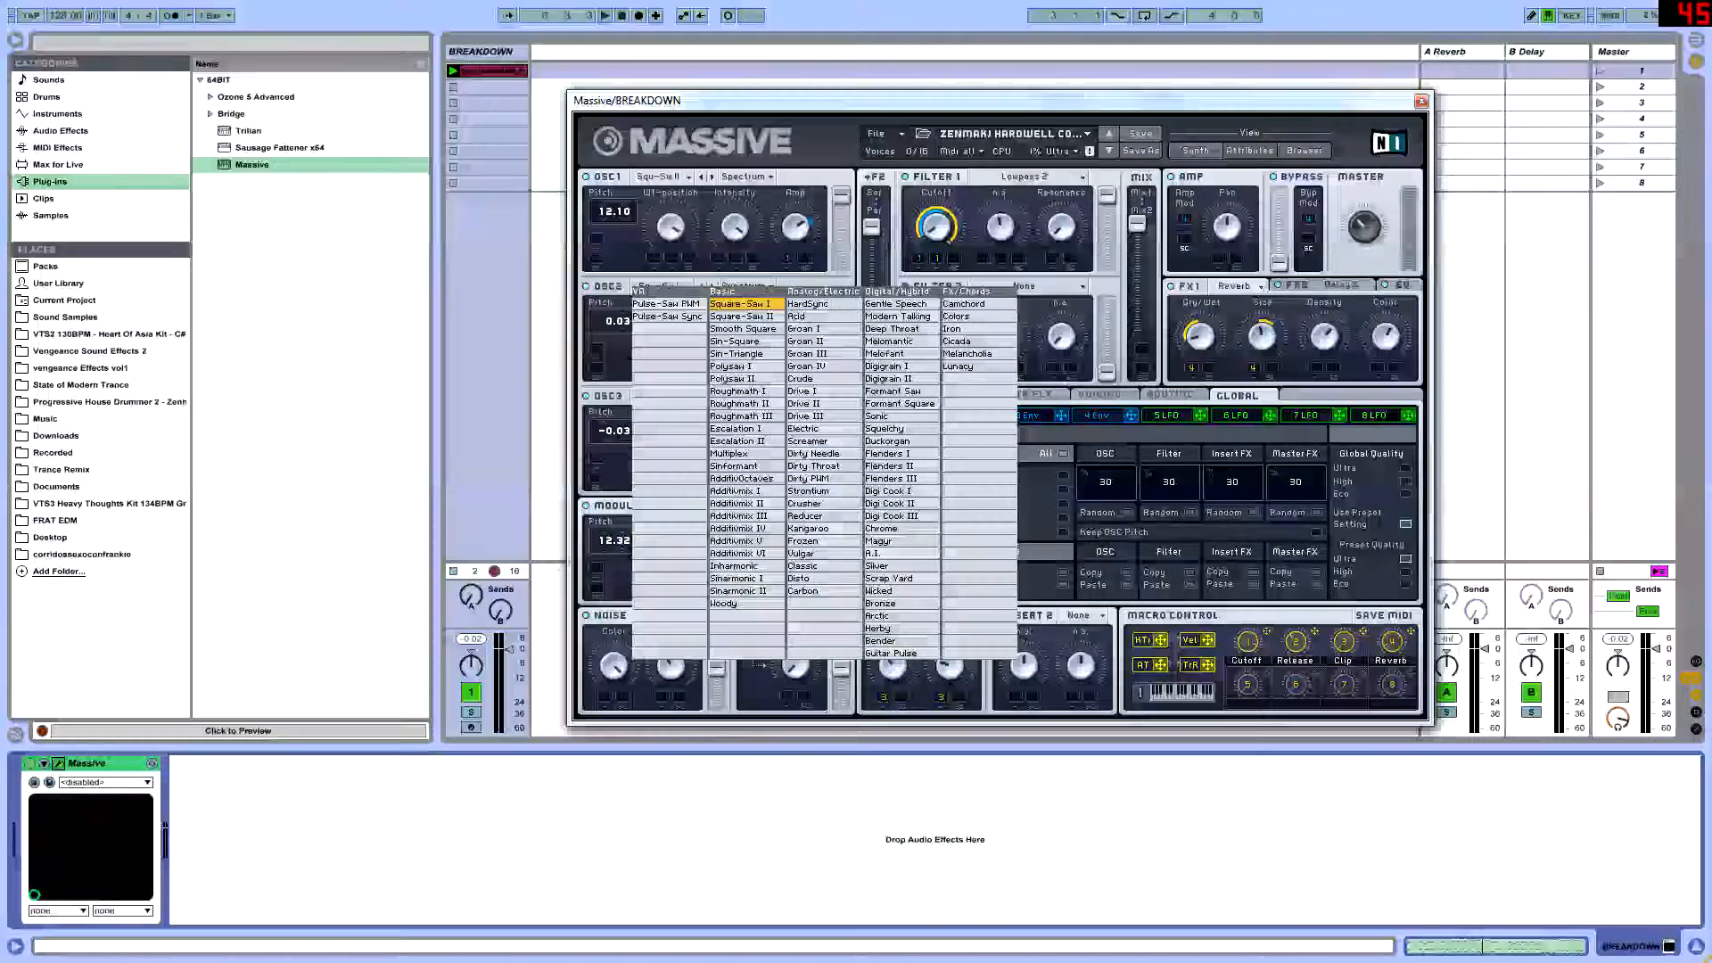
left_click(744, 304)
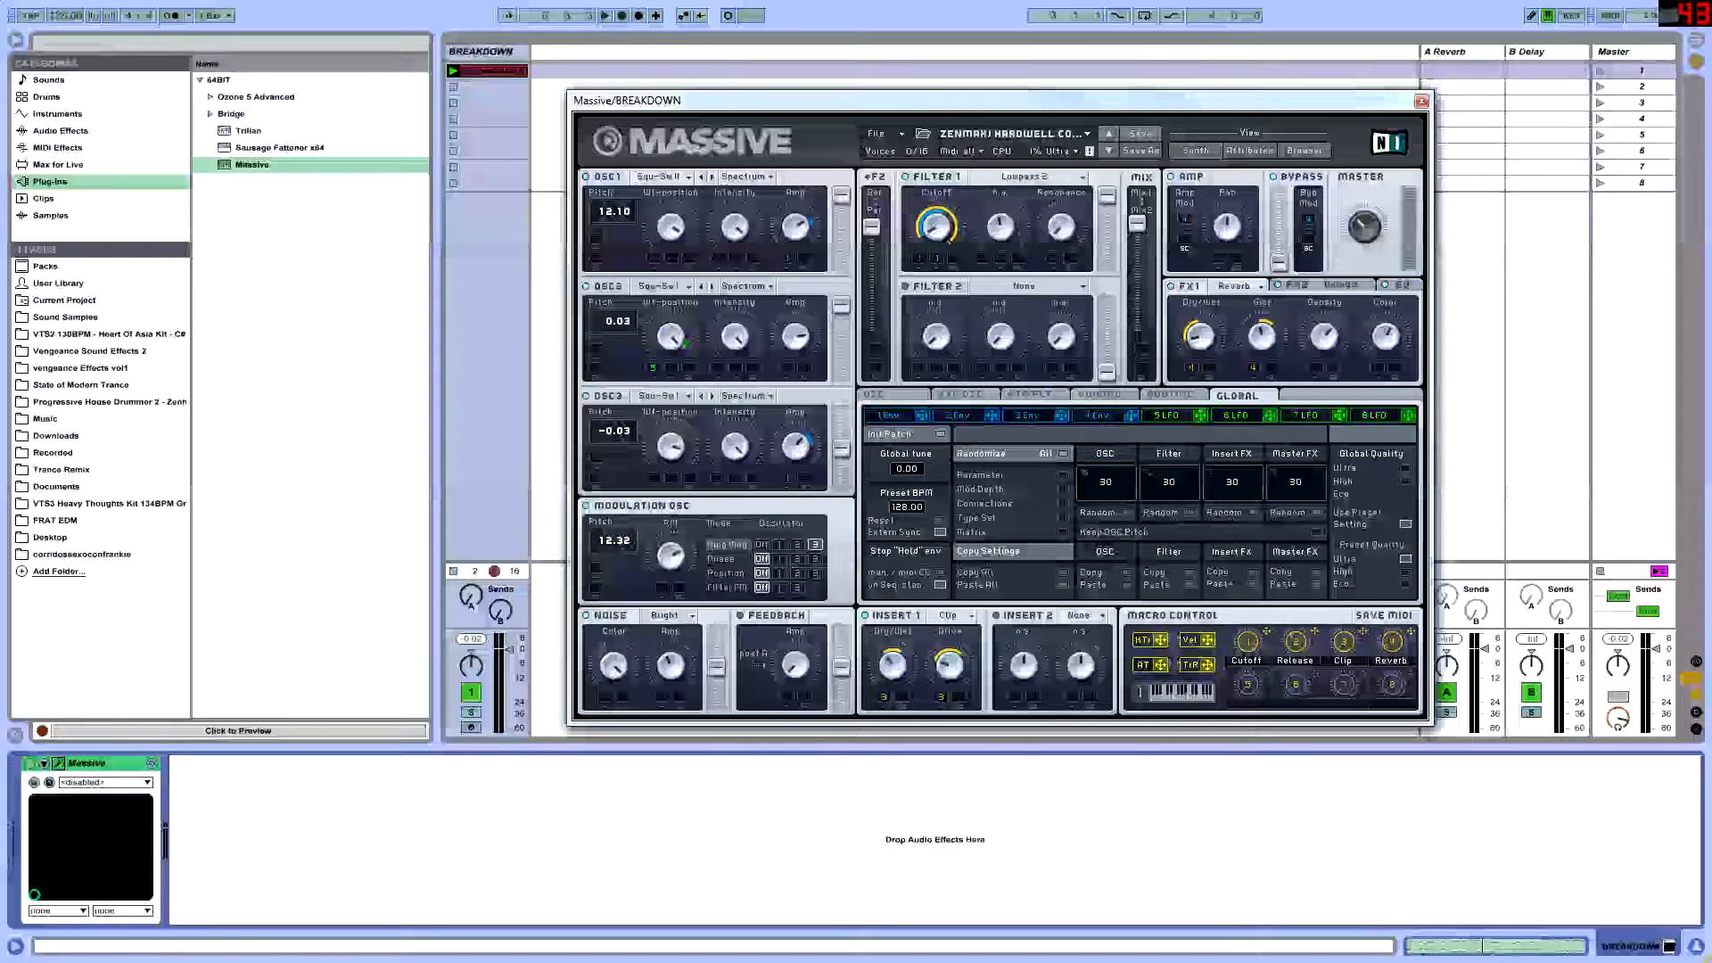
left_click(662, 396)
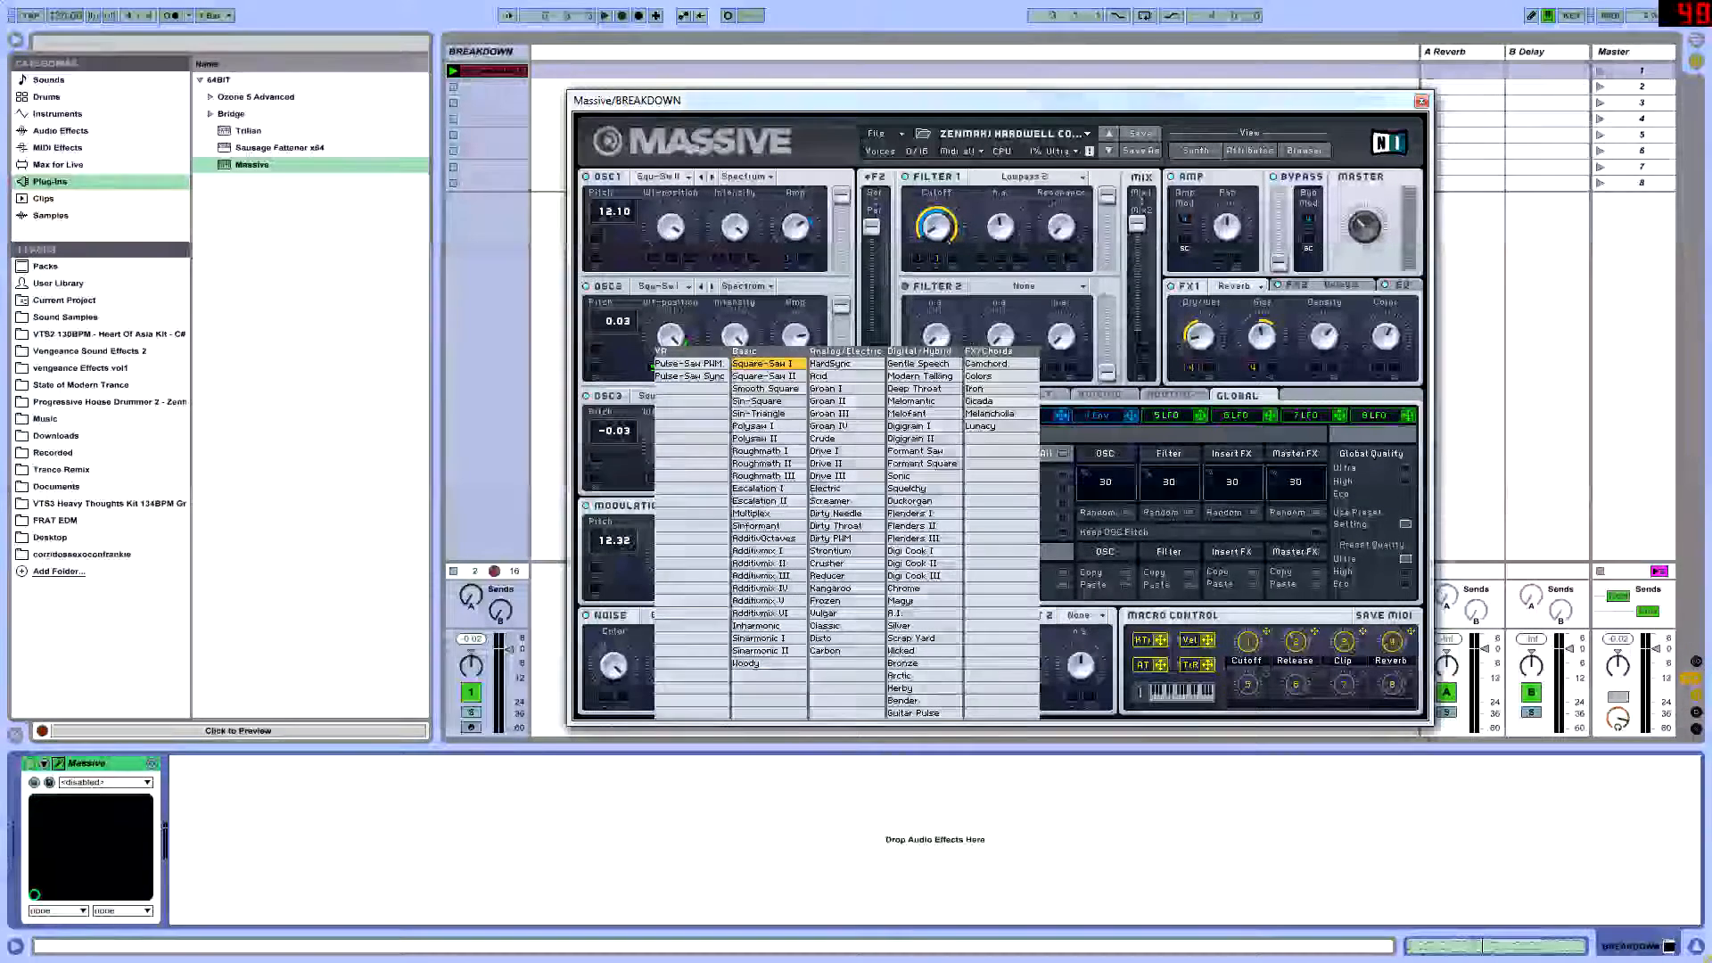
left_click(762, 363)
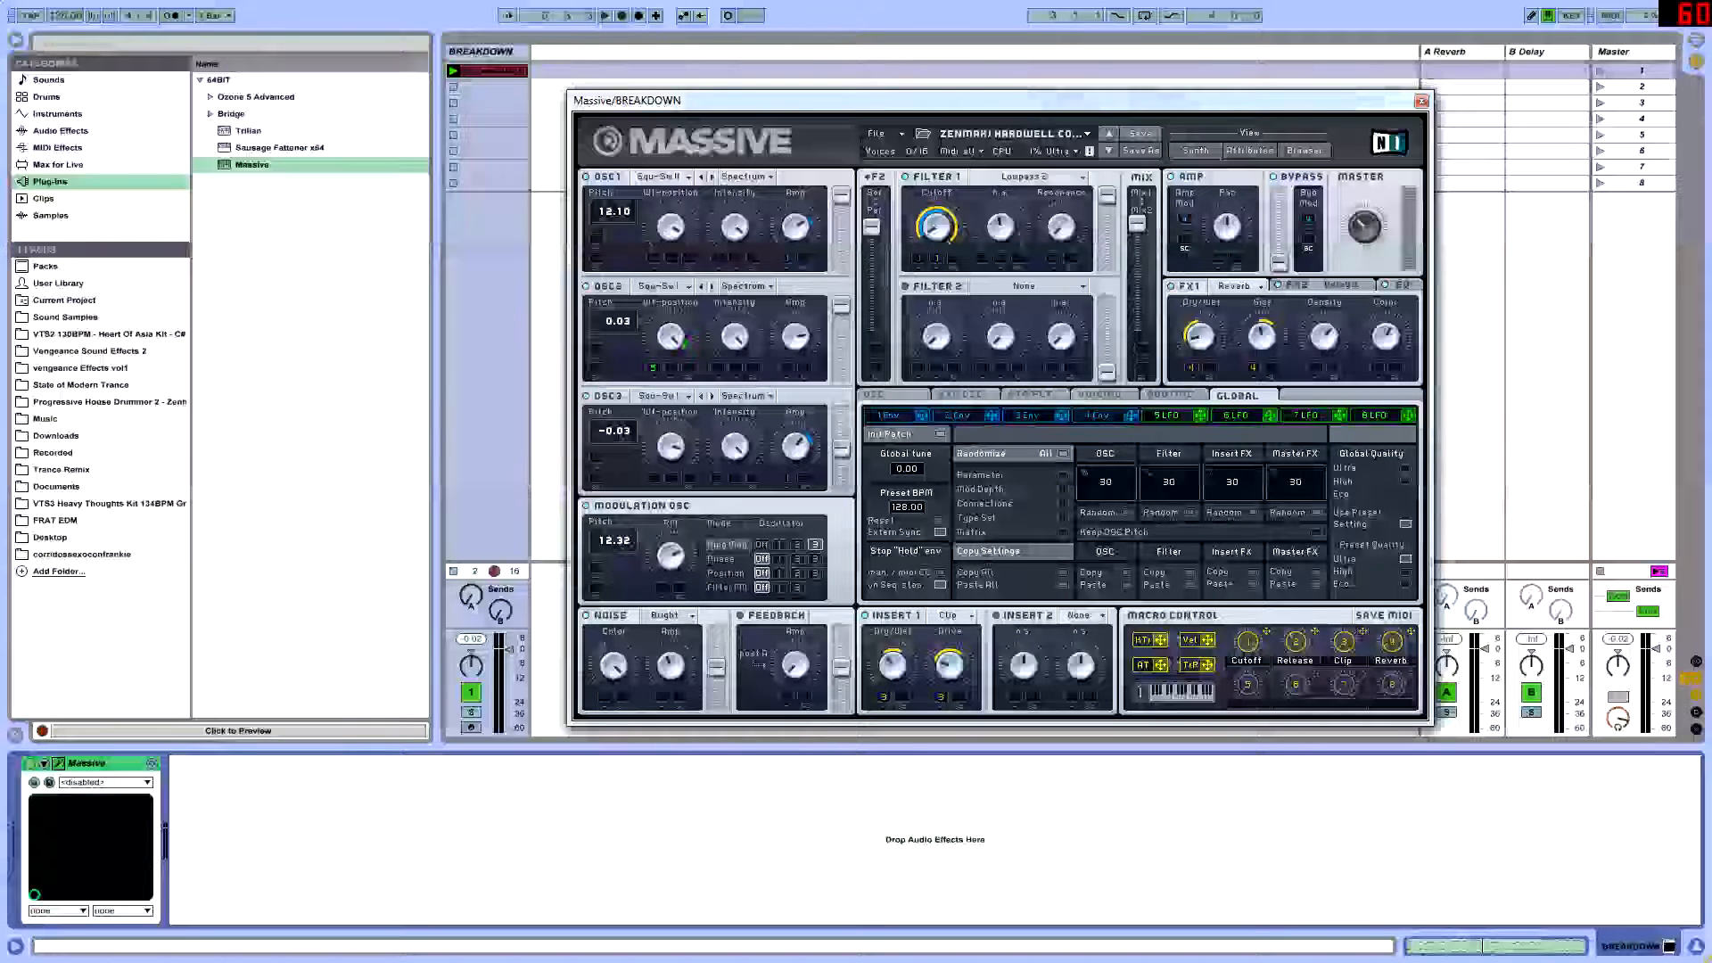
Reselect Square-Saw I as oscillator 2's wavetable and choose Hardclipper as the Insert 1 effect.
mouse_move(901, 100)
left_mouse_down()
mouse_move(925, 76)
mouse_move(885, 87)
left_mouse_up()
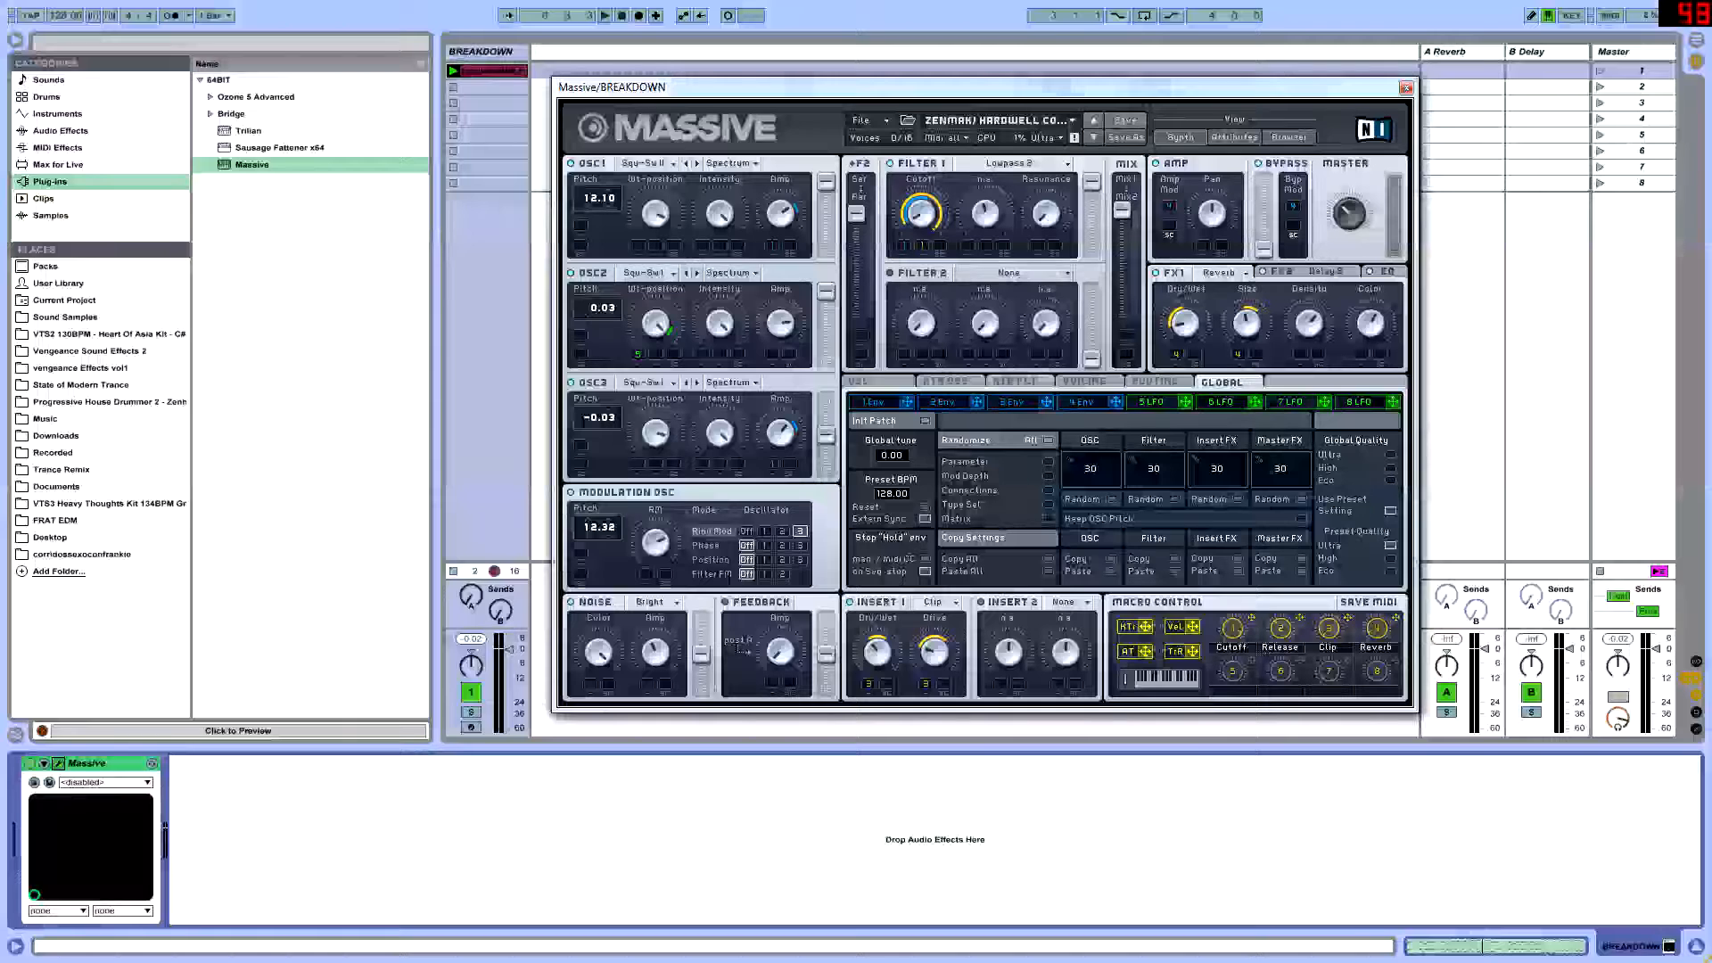
left_click(650, 273)
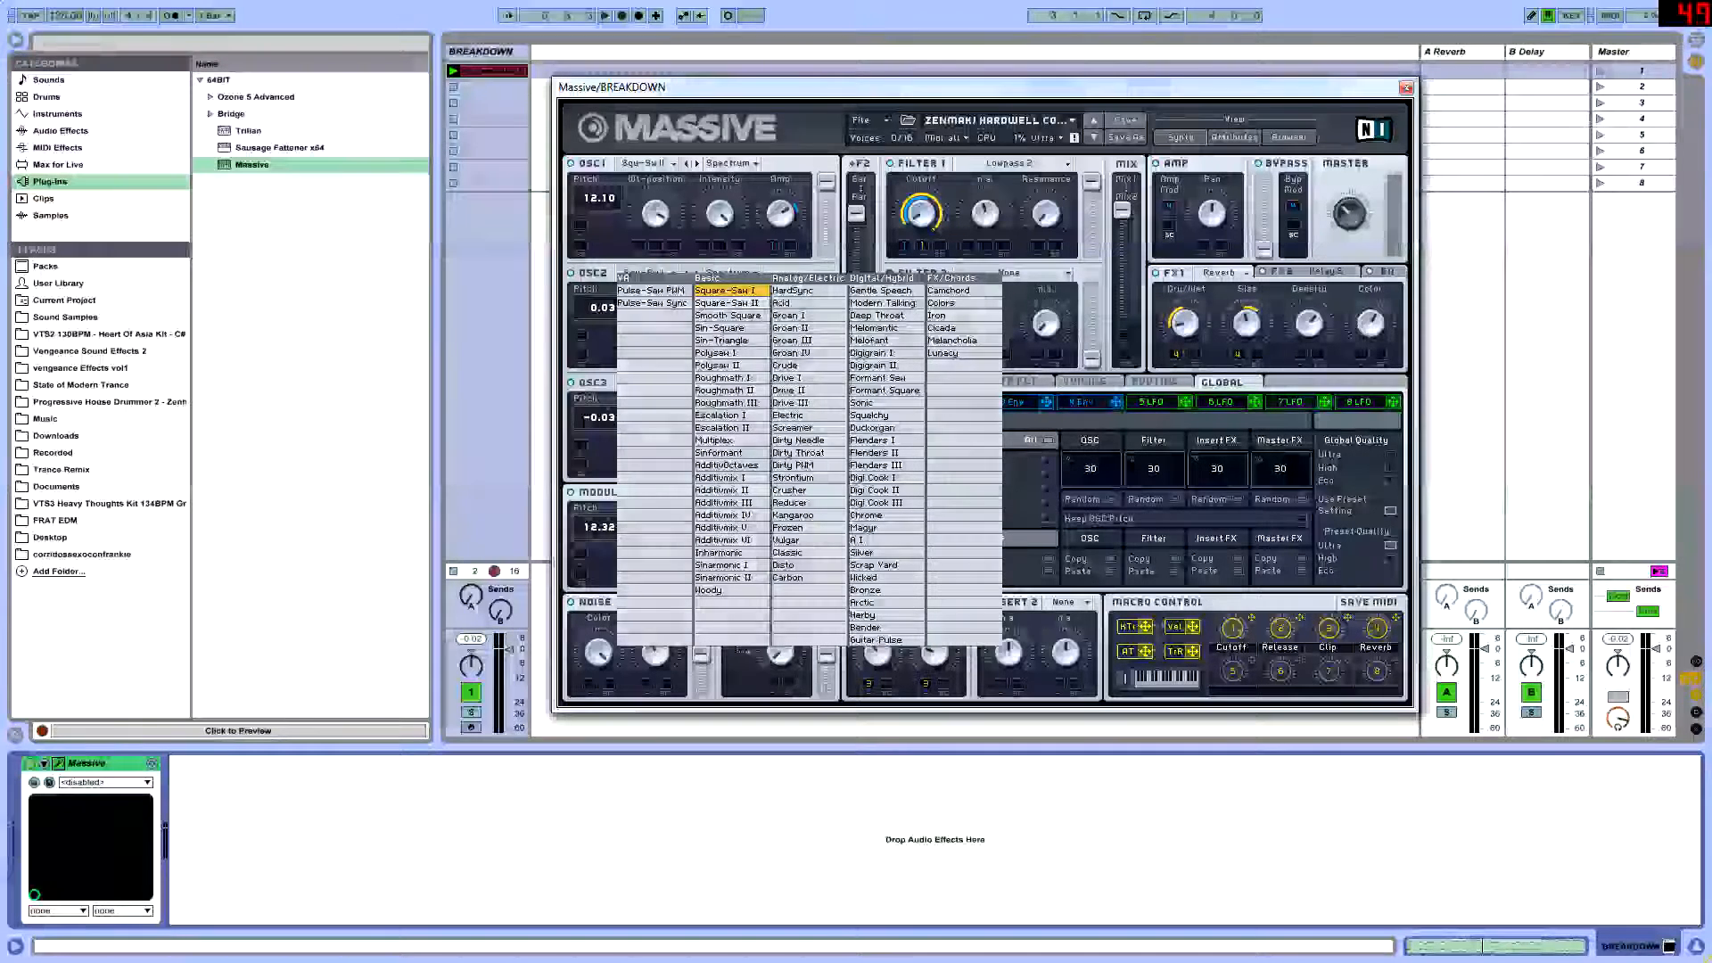
left_click(726, 291)
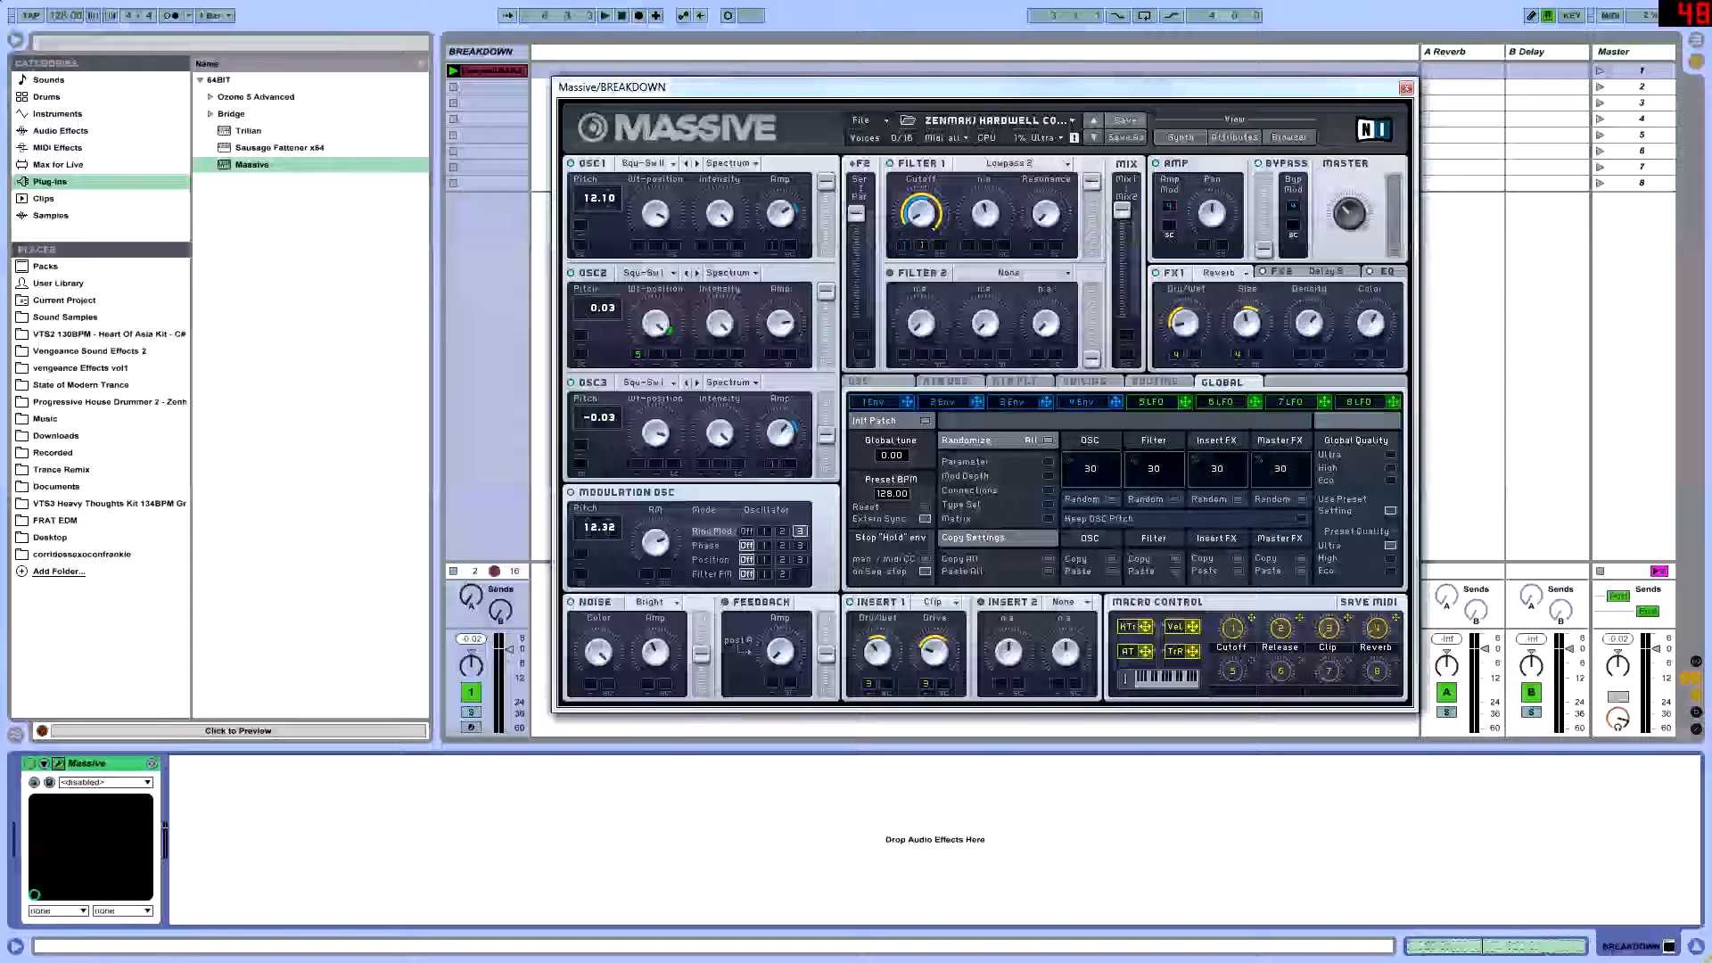
left_click(940, 601)
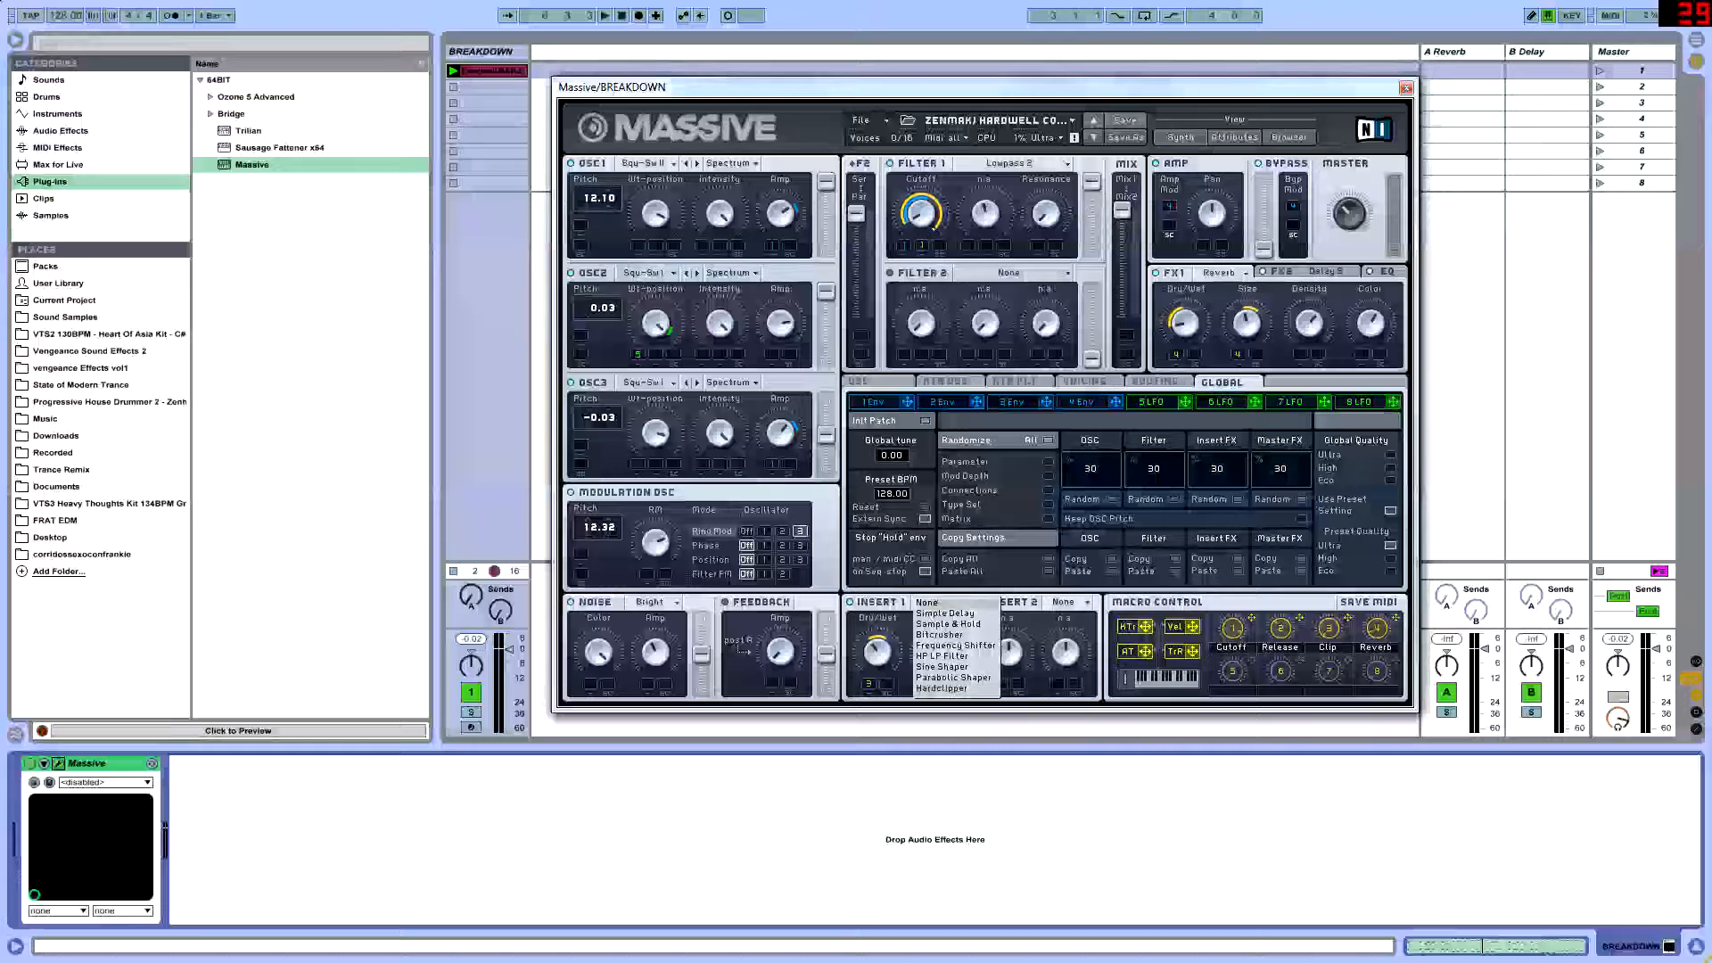
left_click(941, 688)
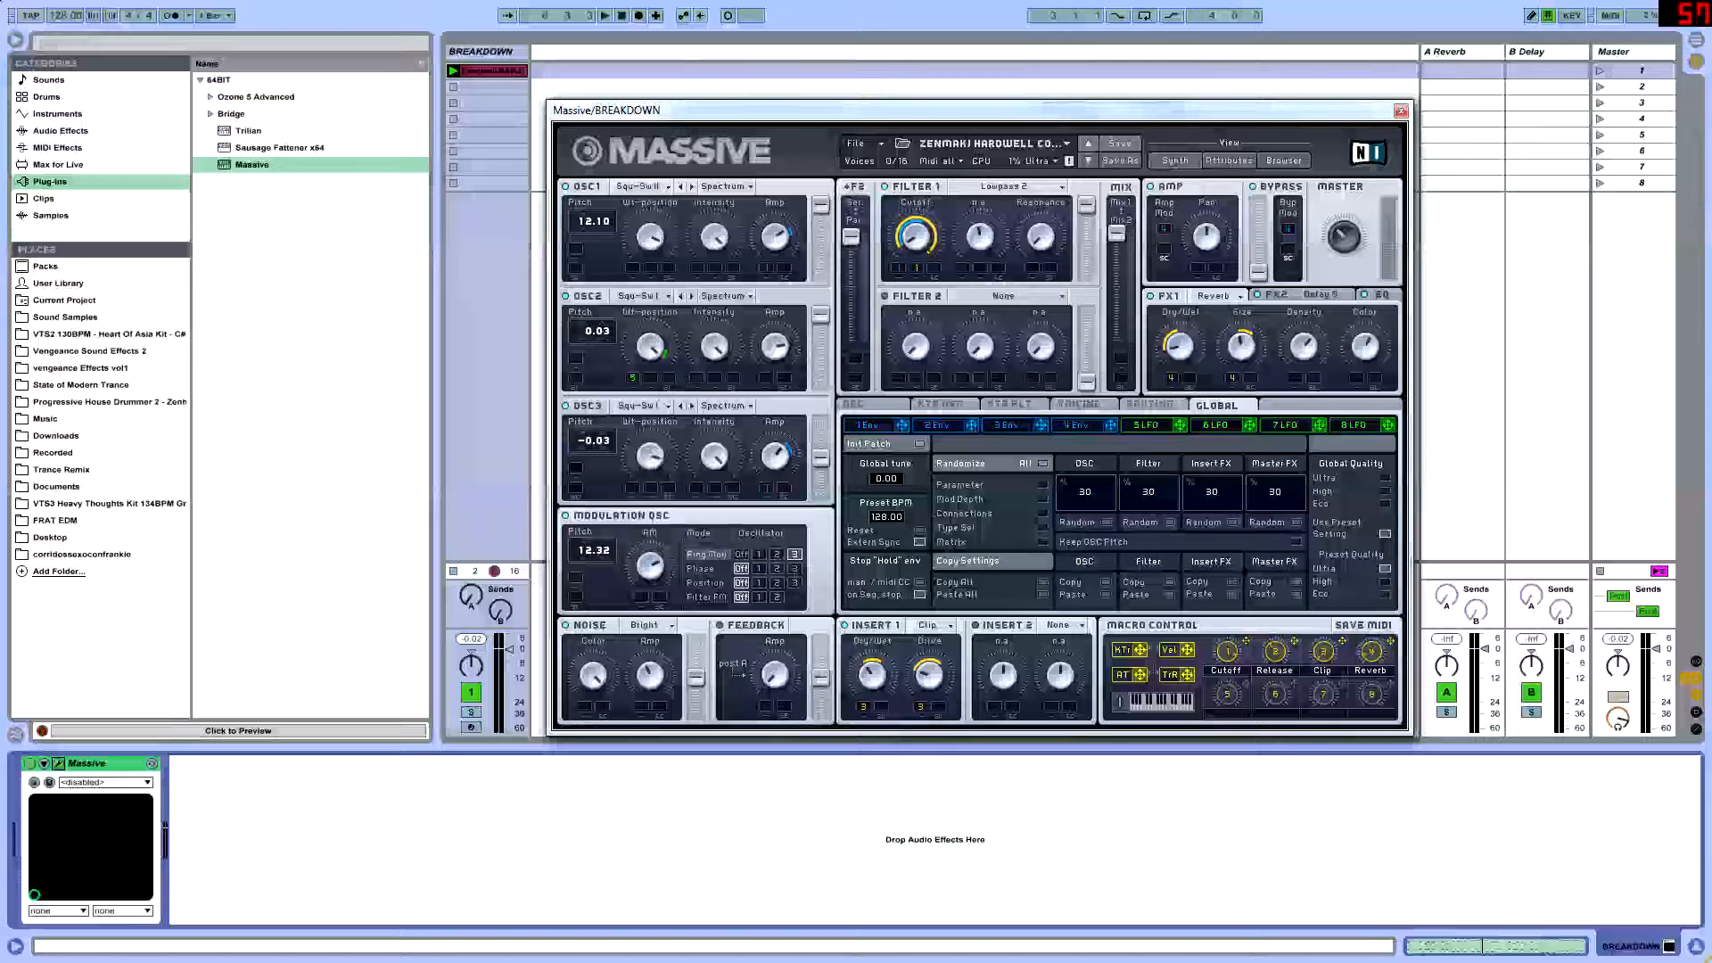
Review Massive's OSC, Voicing, Routing, Global, KTR FLT and KTR OSC settings.
left_click(854, 405)
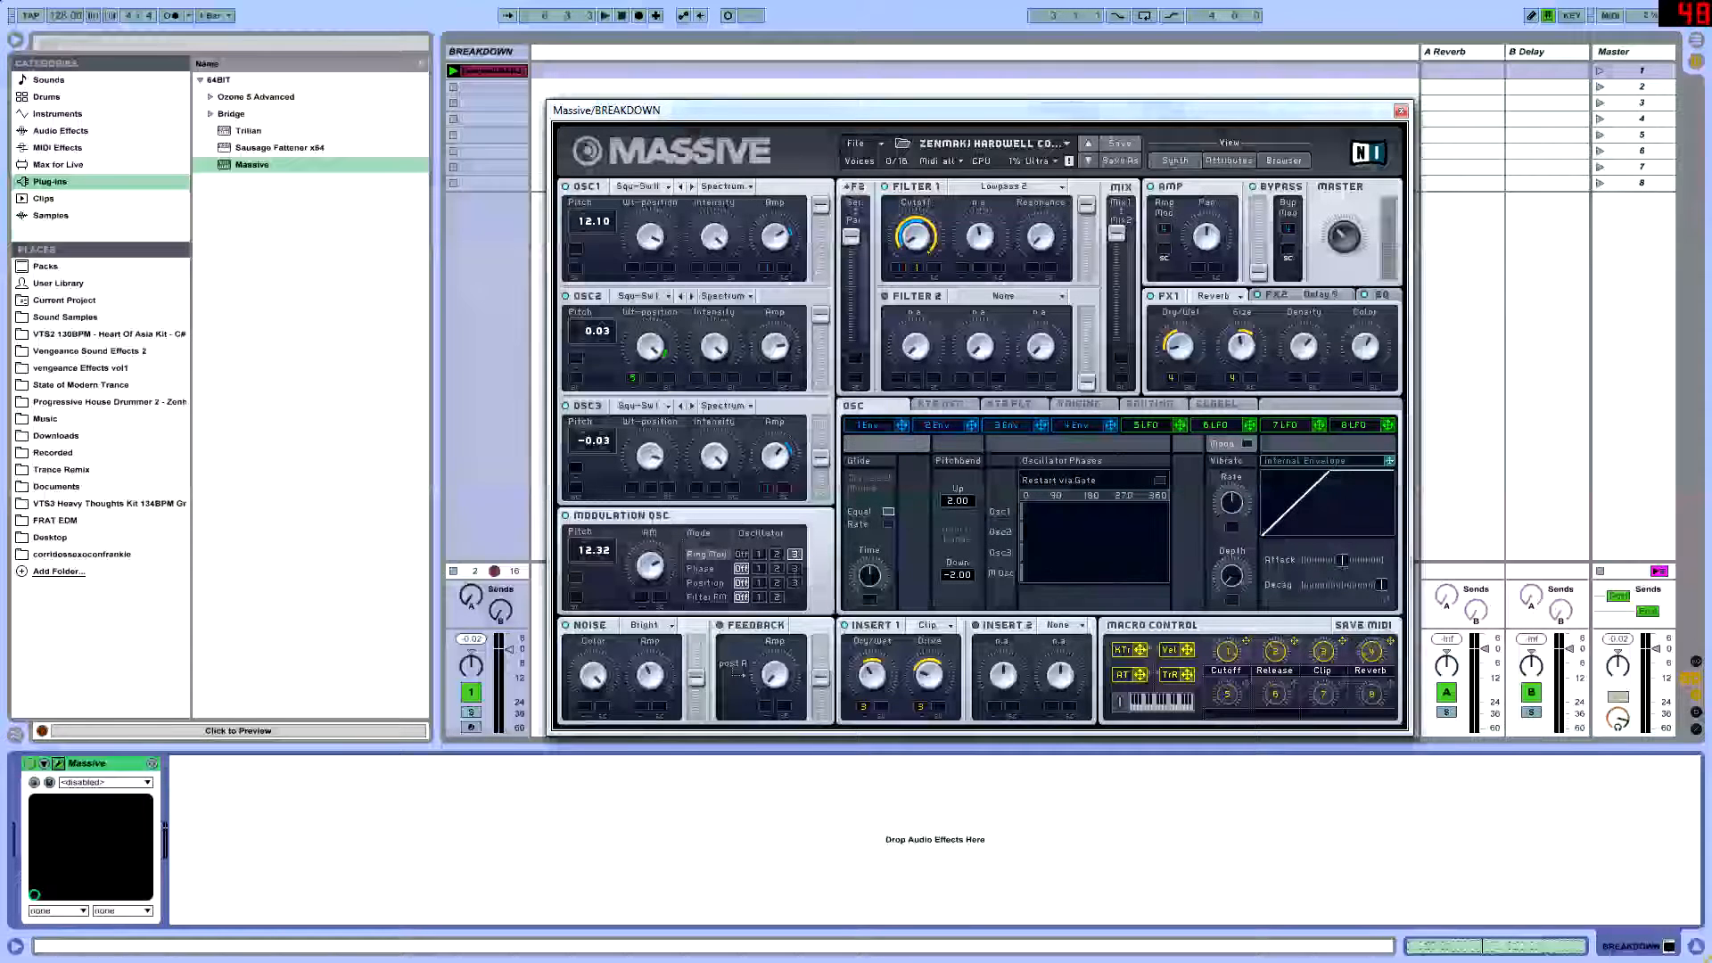
left_click(1079, 405)
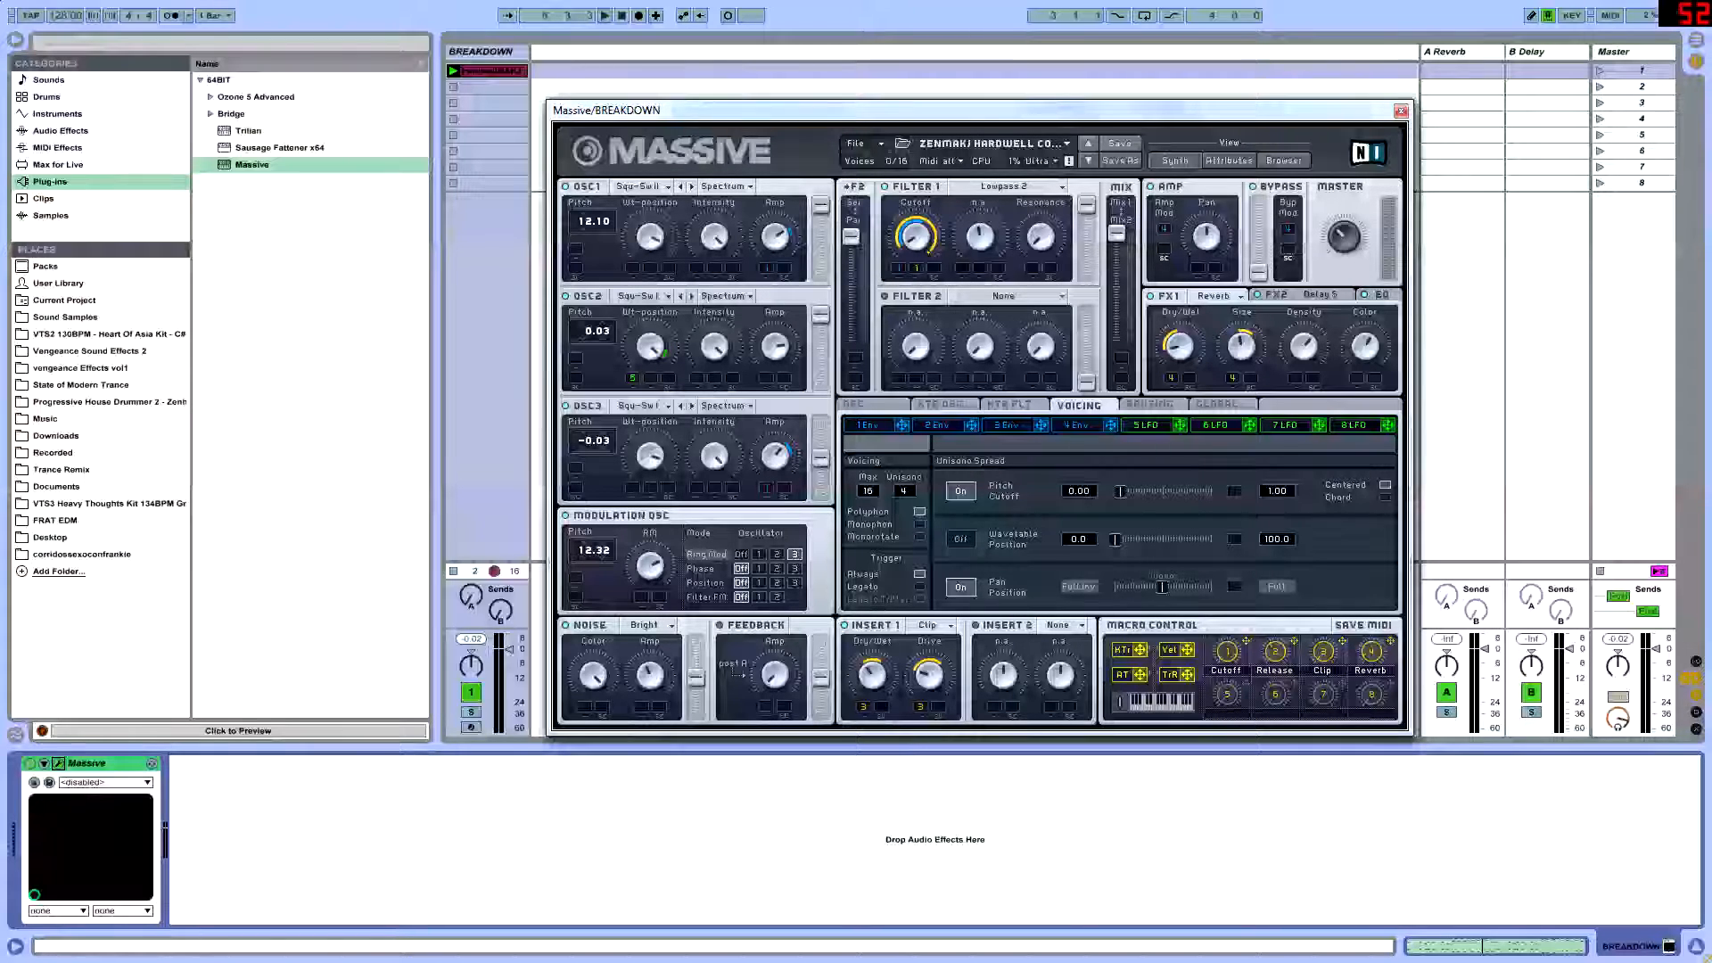
left_click(1150, 405)
left_click(1217, 405)
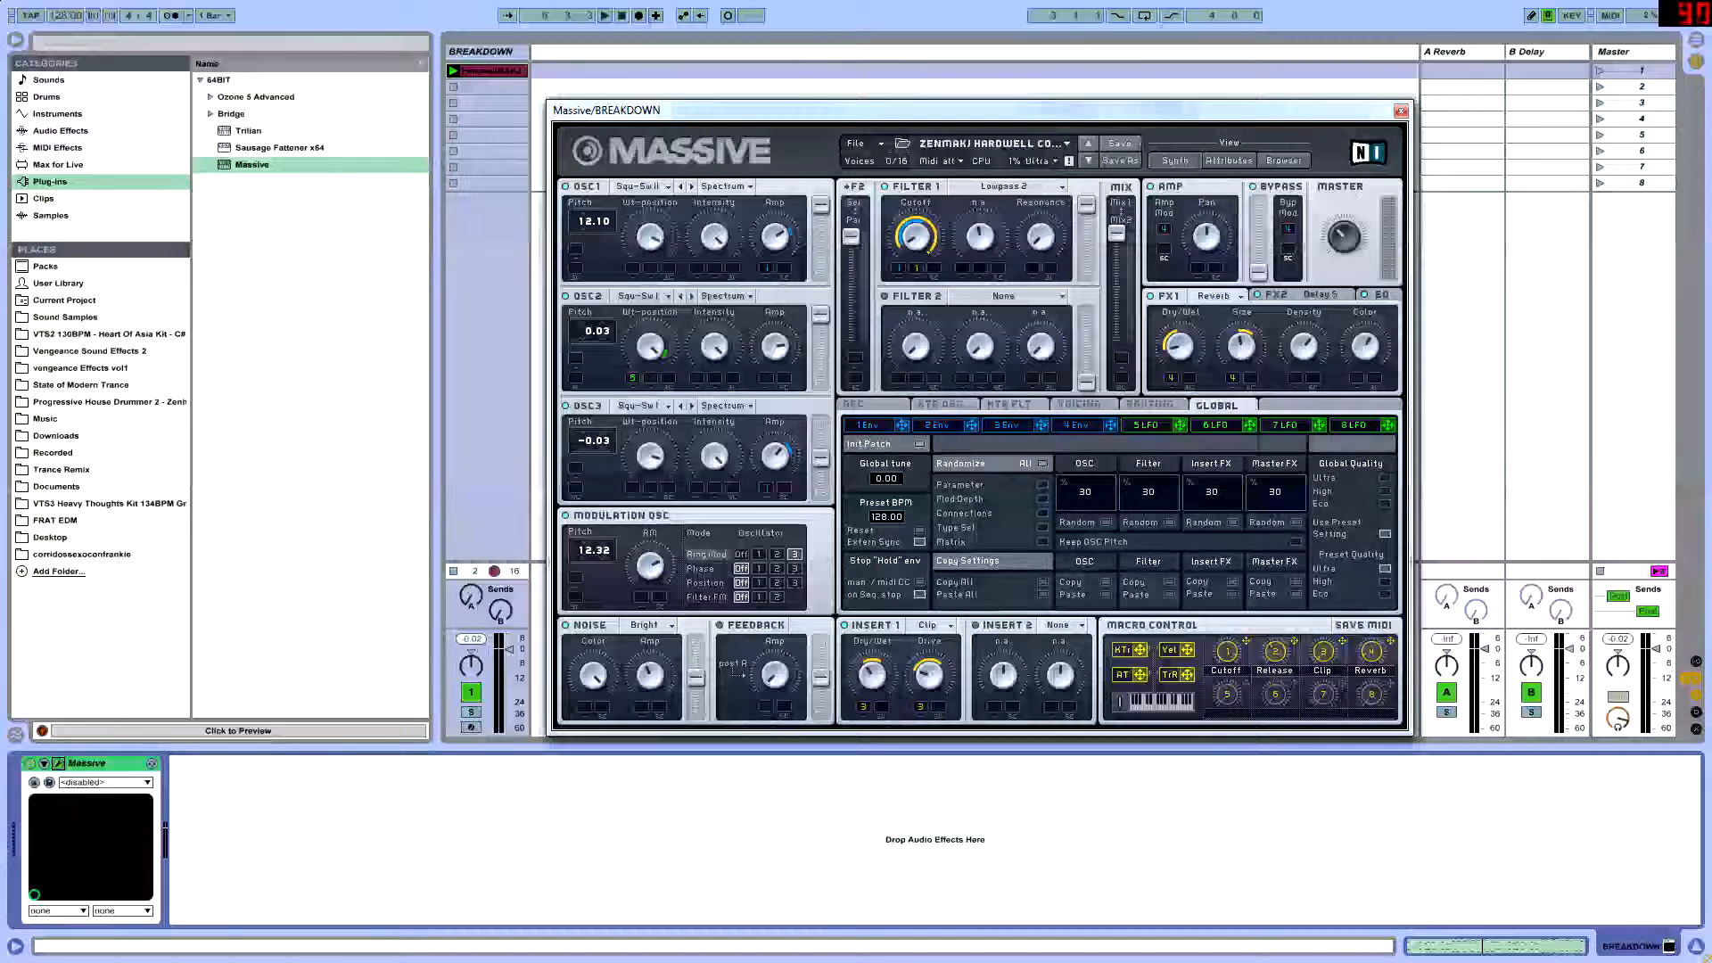
left_click(1009, 406)
left_click(941, 404)
left_click(855, 405)
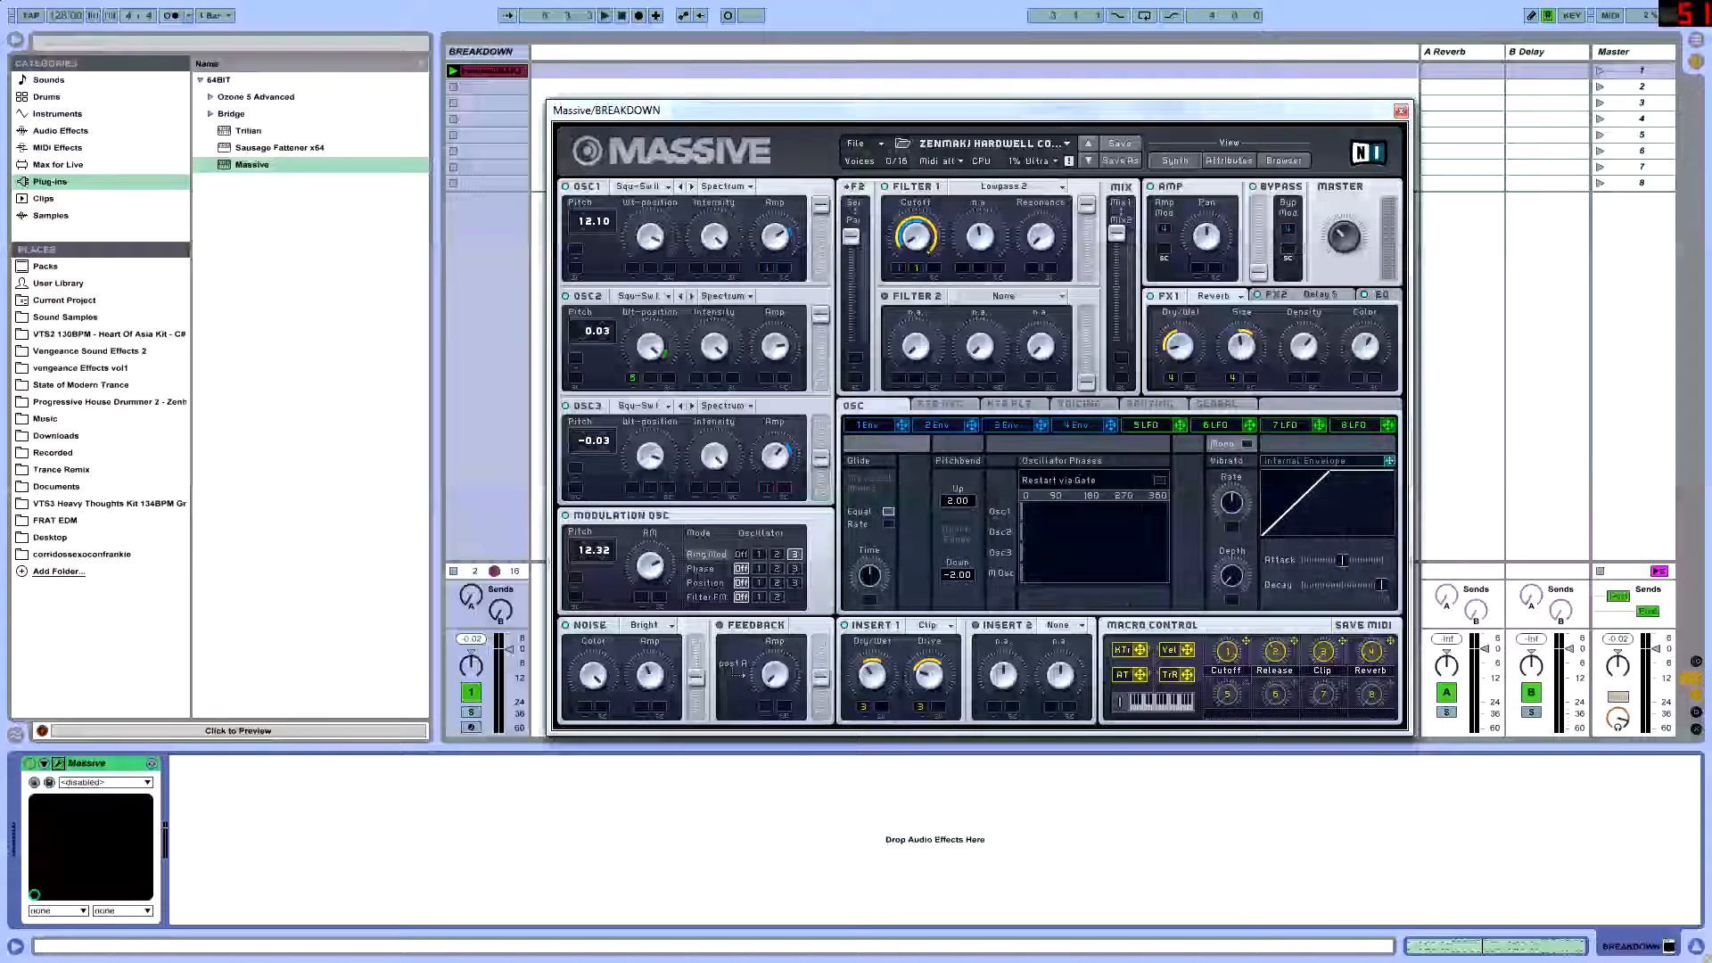
Examine the envelope curves, including envelopes 1 and 4, and the settings of LFO 5.
left_click(868, 425)
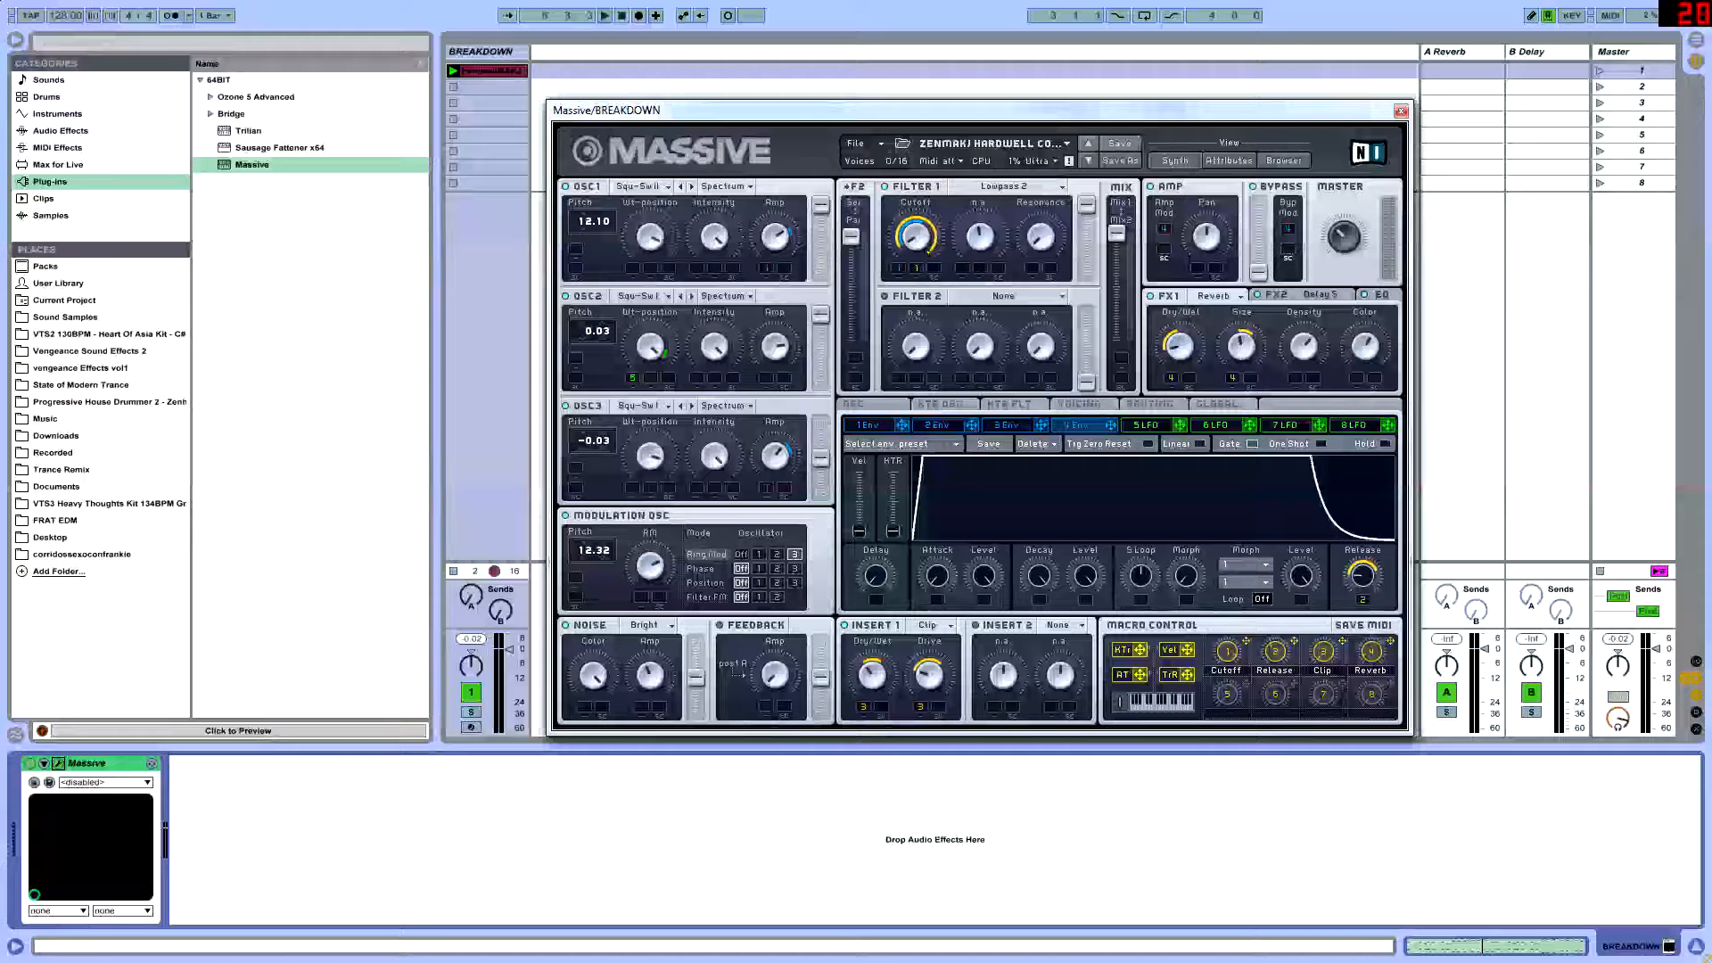
left_click(867, 426)
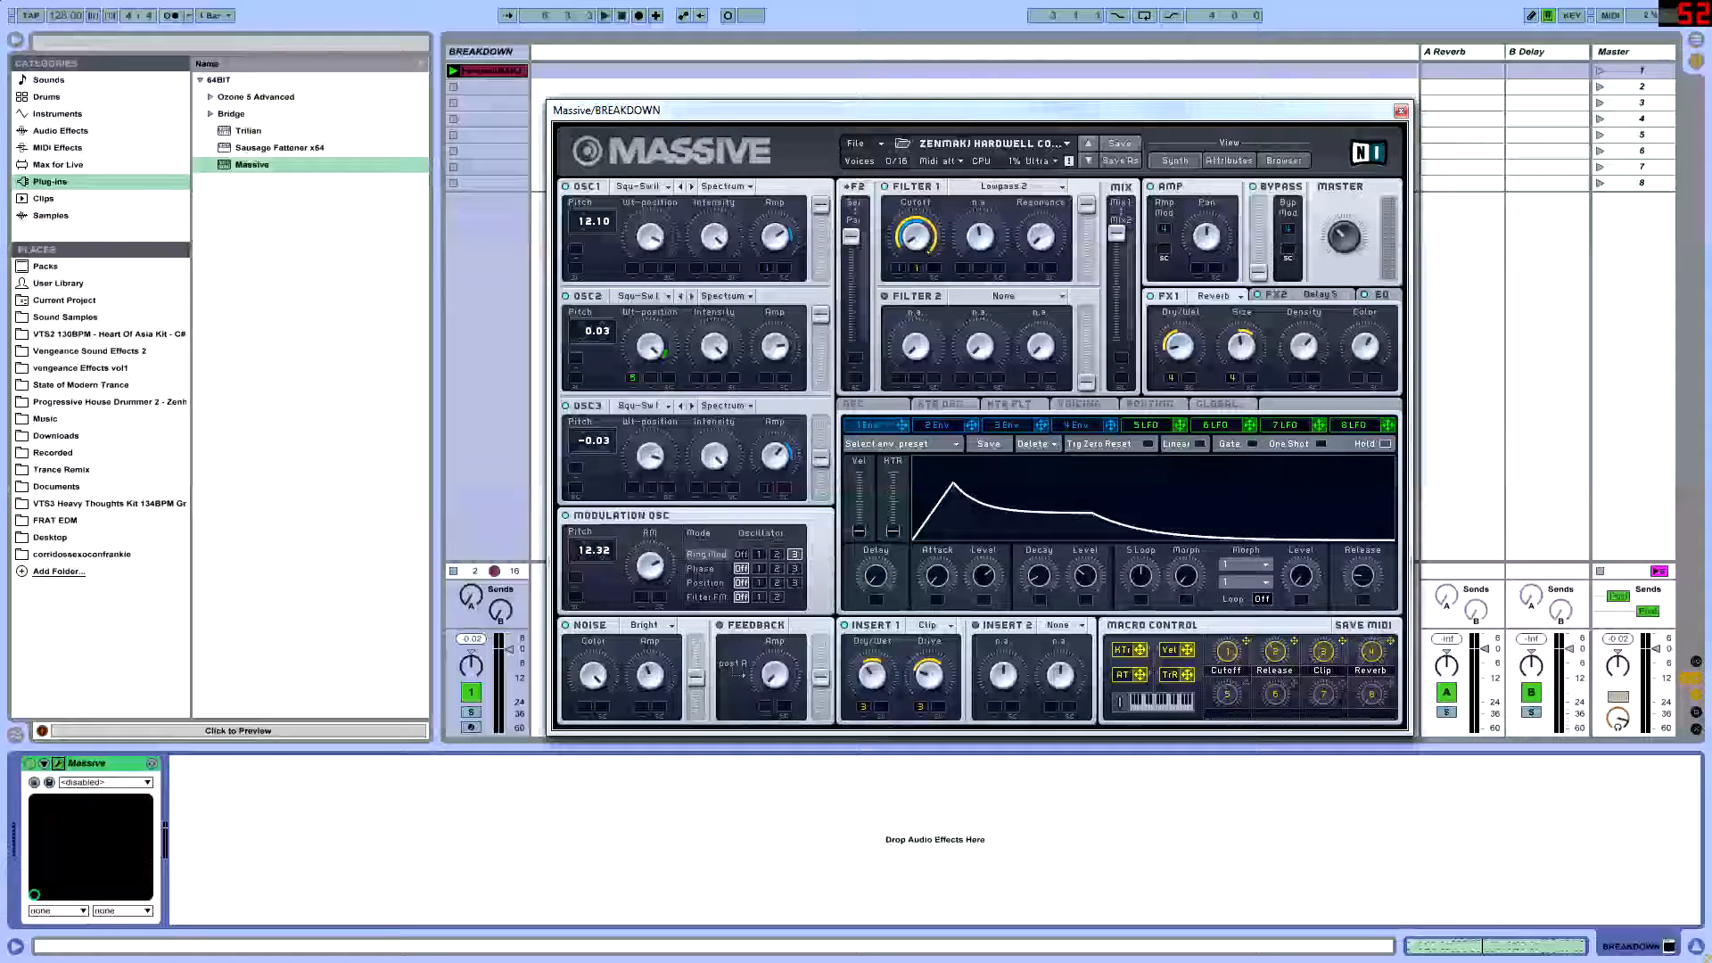
left_click(1146, 425)
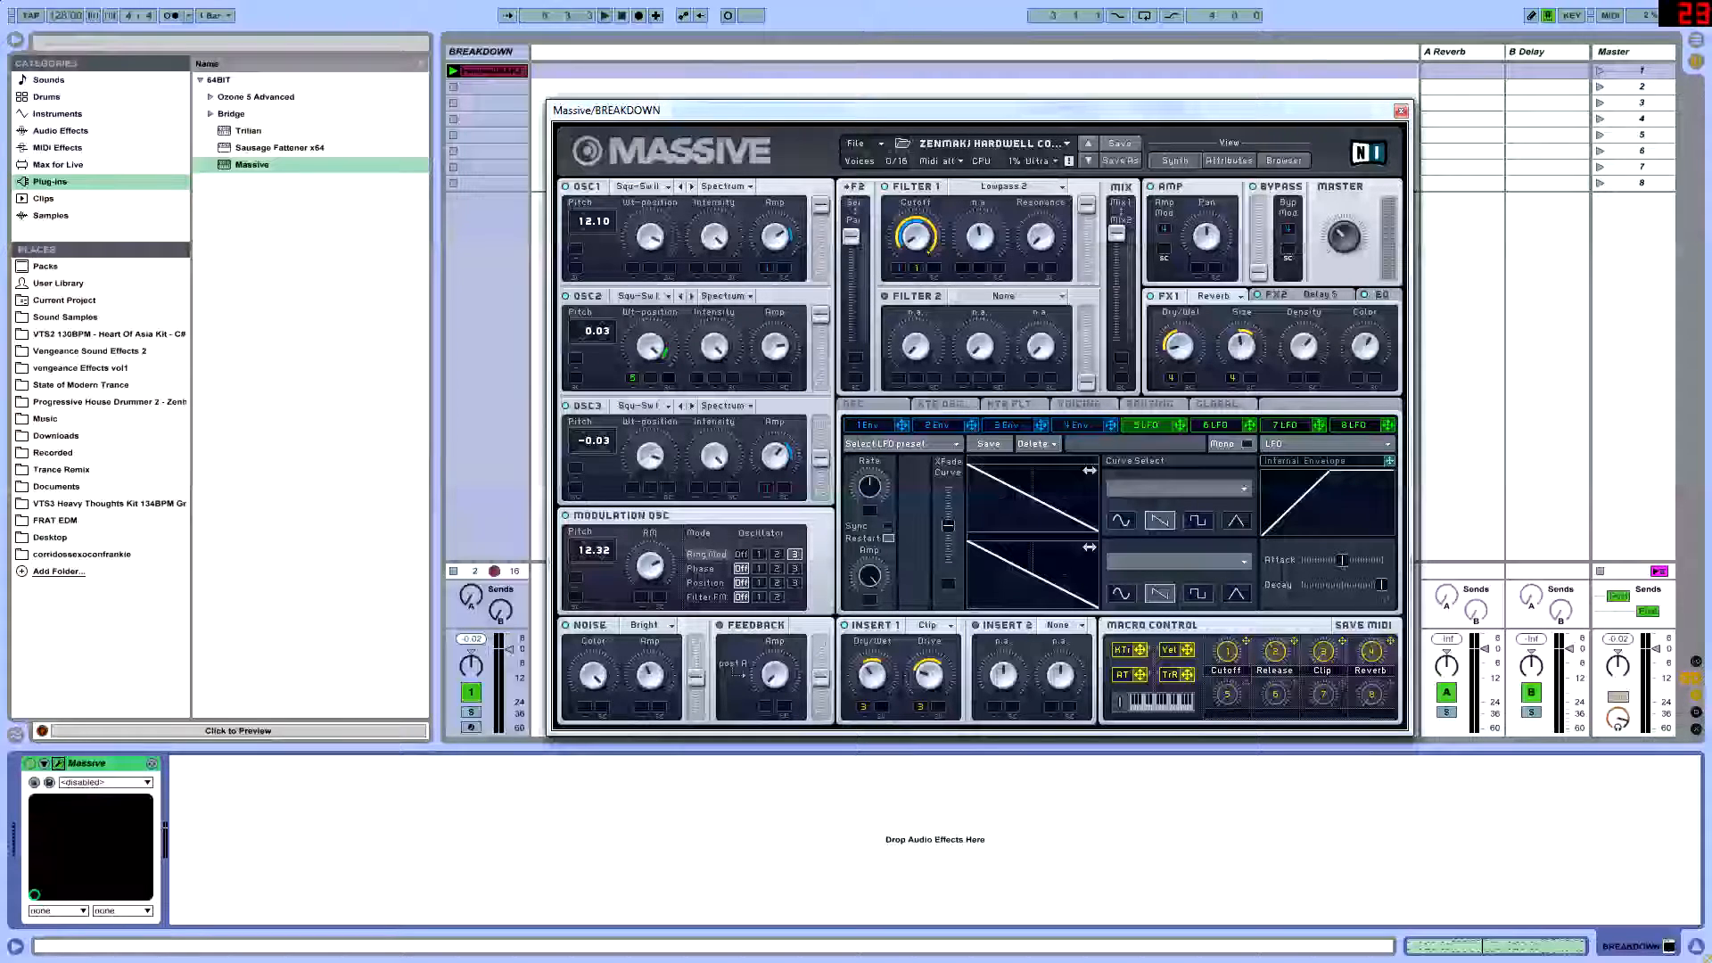
Review the FX1 reverb, FX2 delay and EQ settings of the Massive patch.
left_click(1276, 294)
left_click(1380, 295)
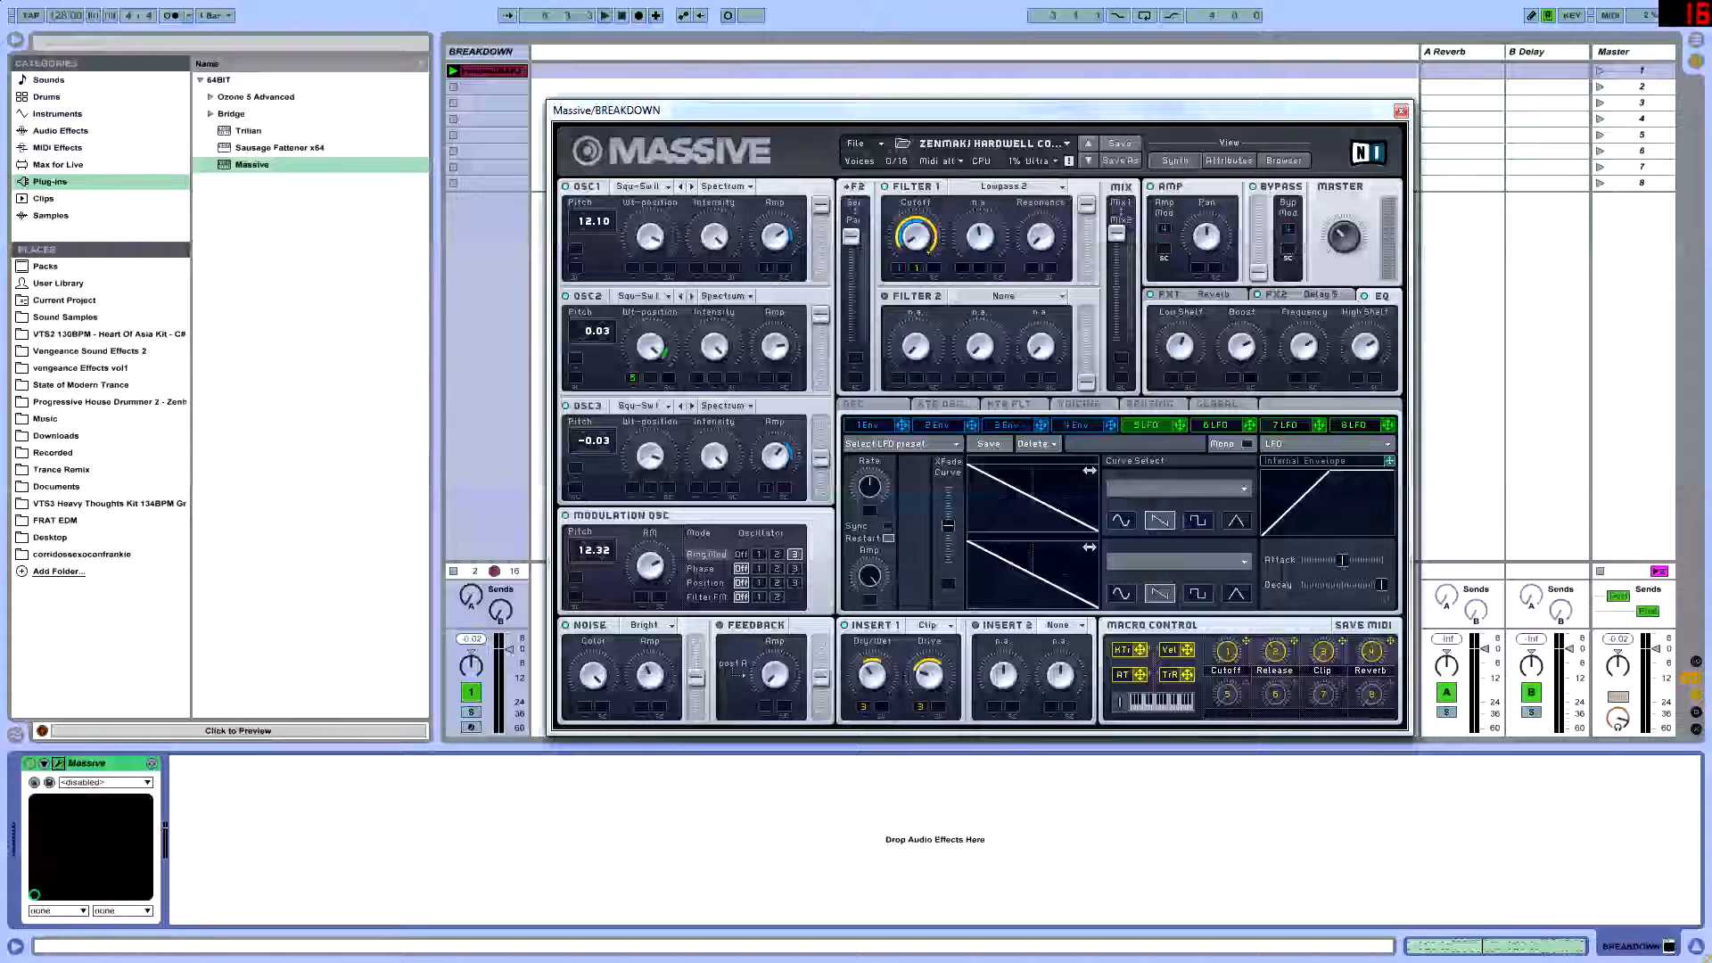
left_click(1170, 295)
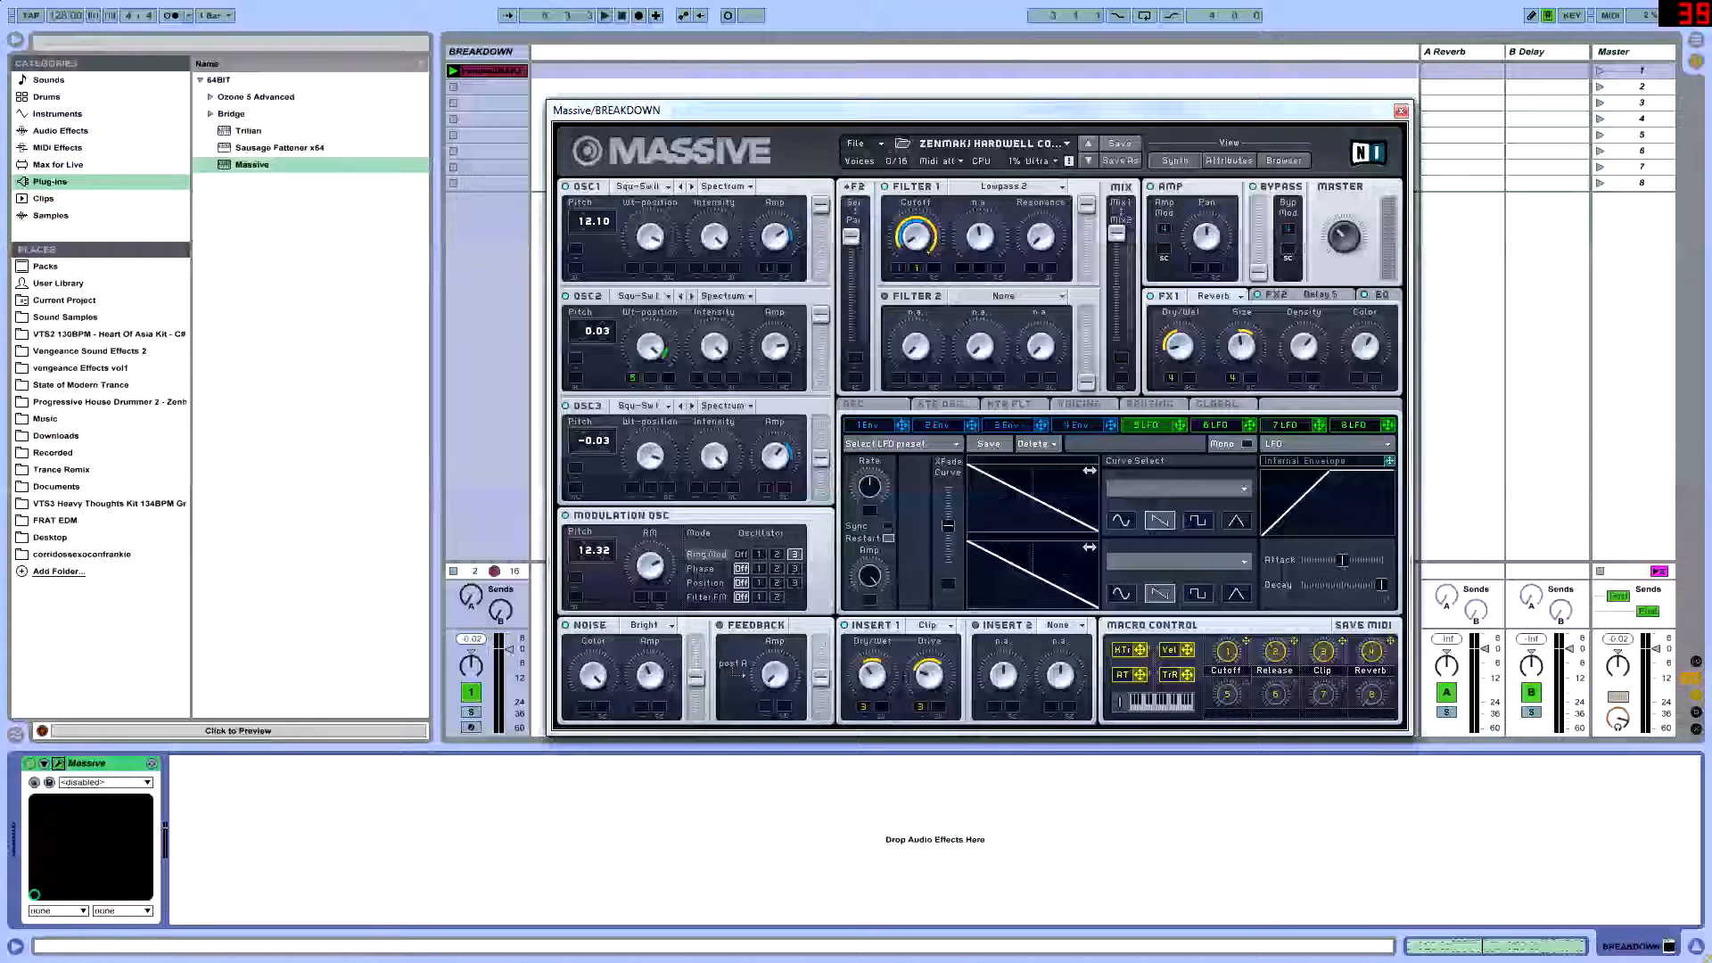
left_click(1381, 295)
left_click(1277, 295)
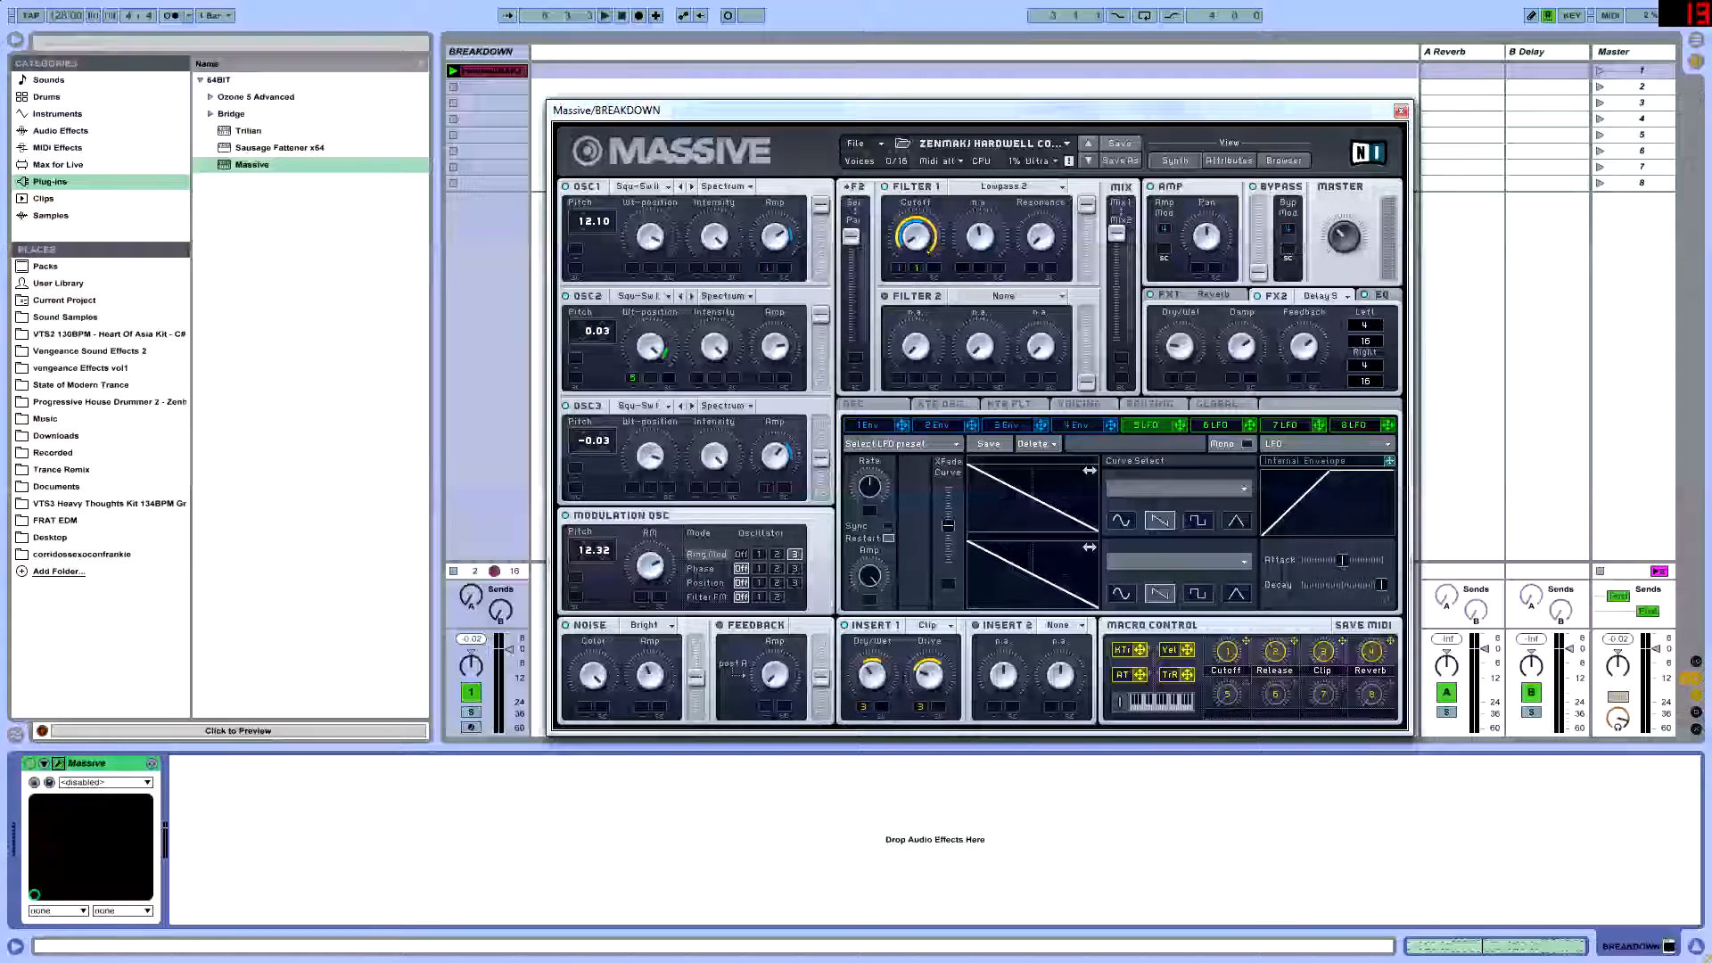
left_click(1381, 295)
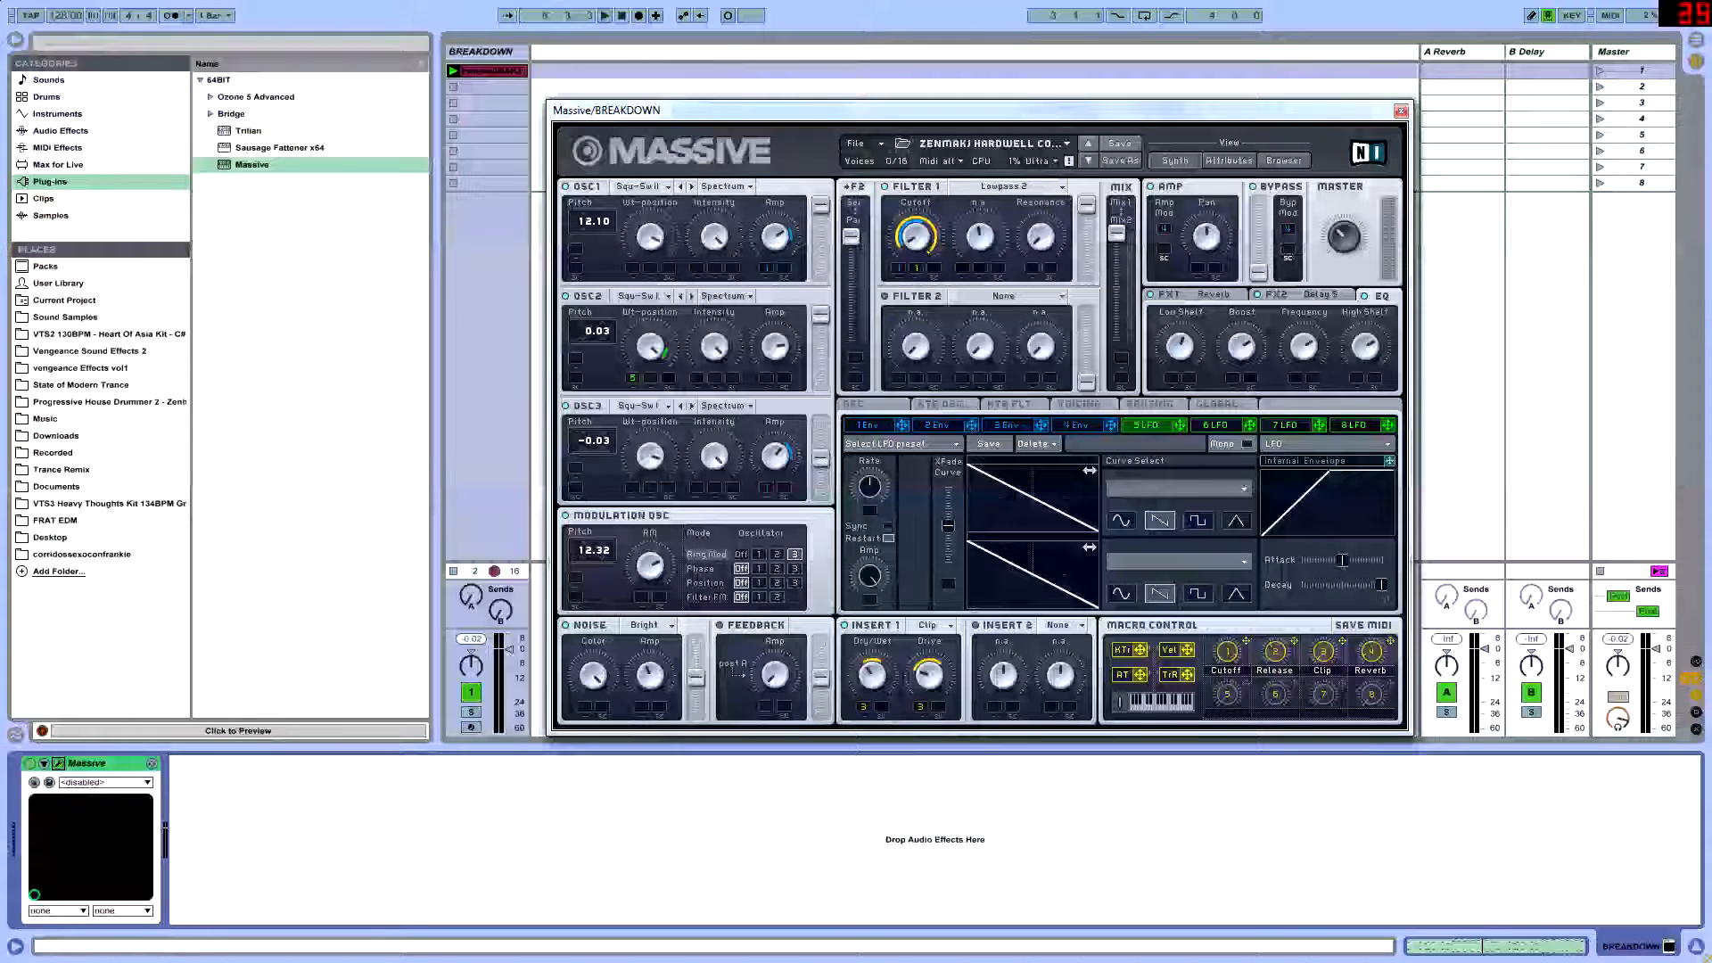
Add an EQ Eight after Massive and enable its band 8 as a shelf filter at about 16.7 kHz.
left_click(60, 131)
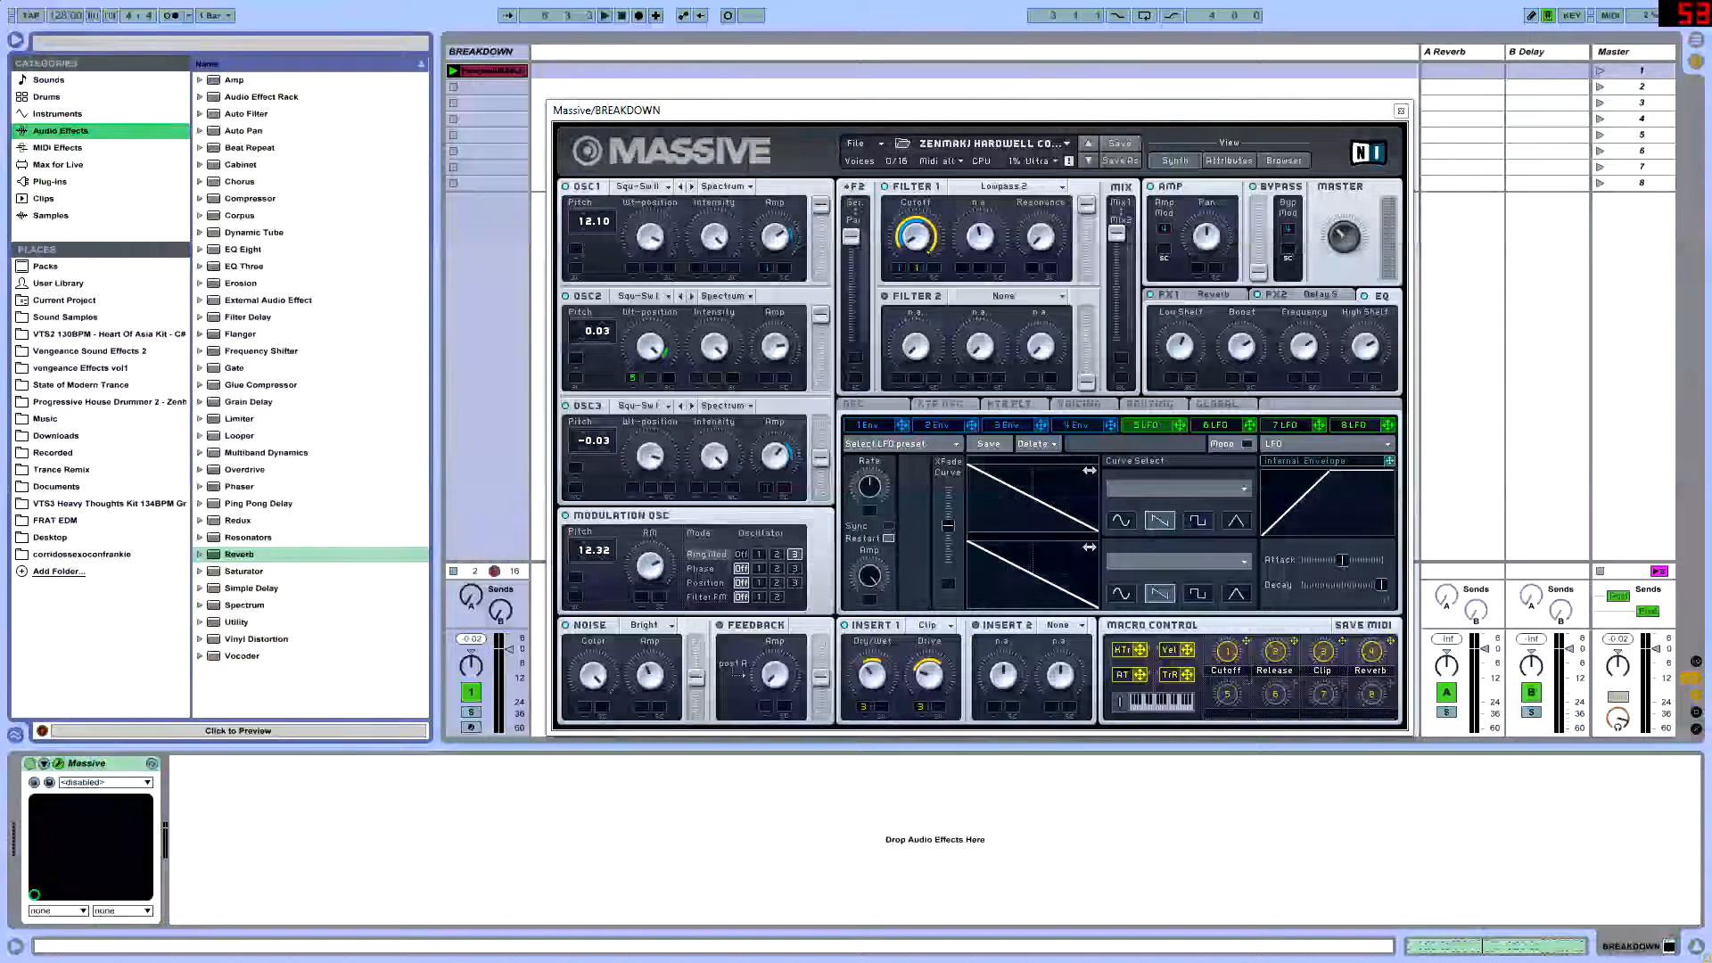
left_click_drag(242, 249, 375, 838)
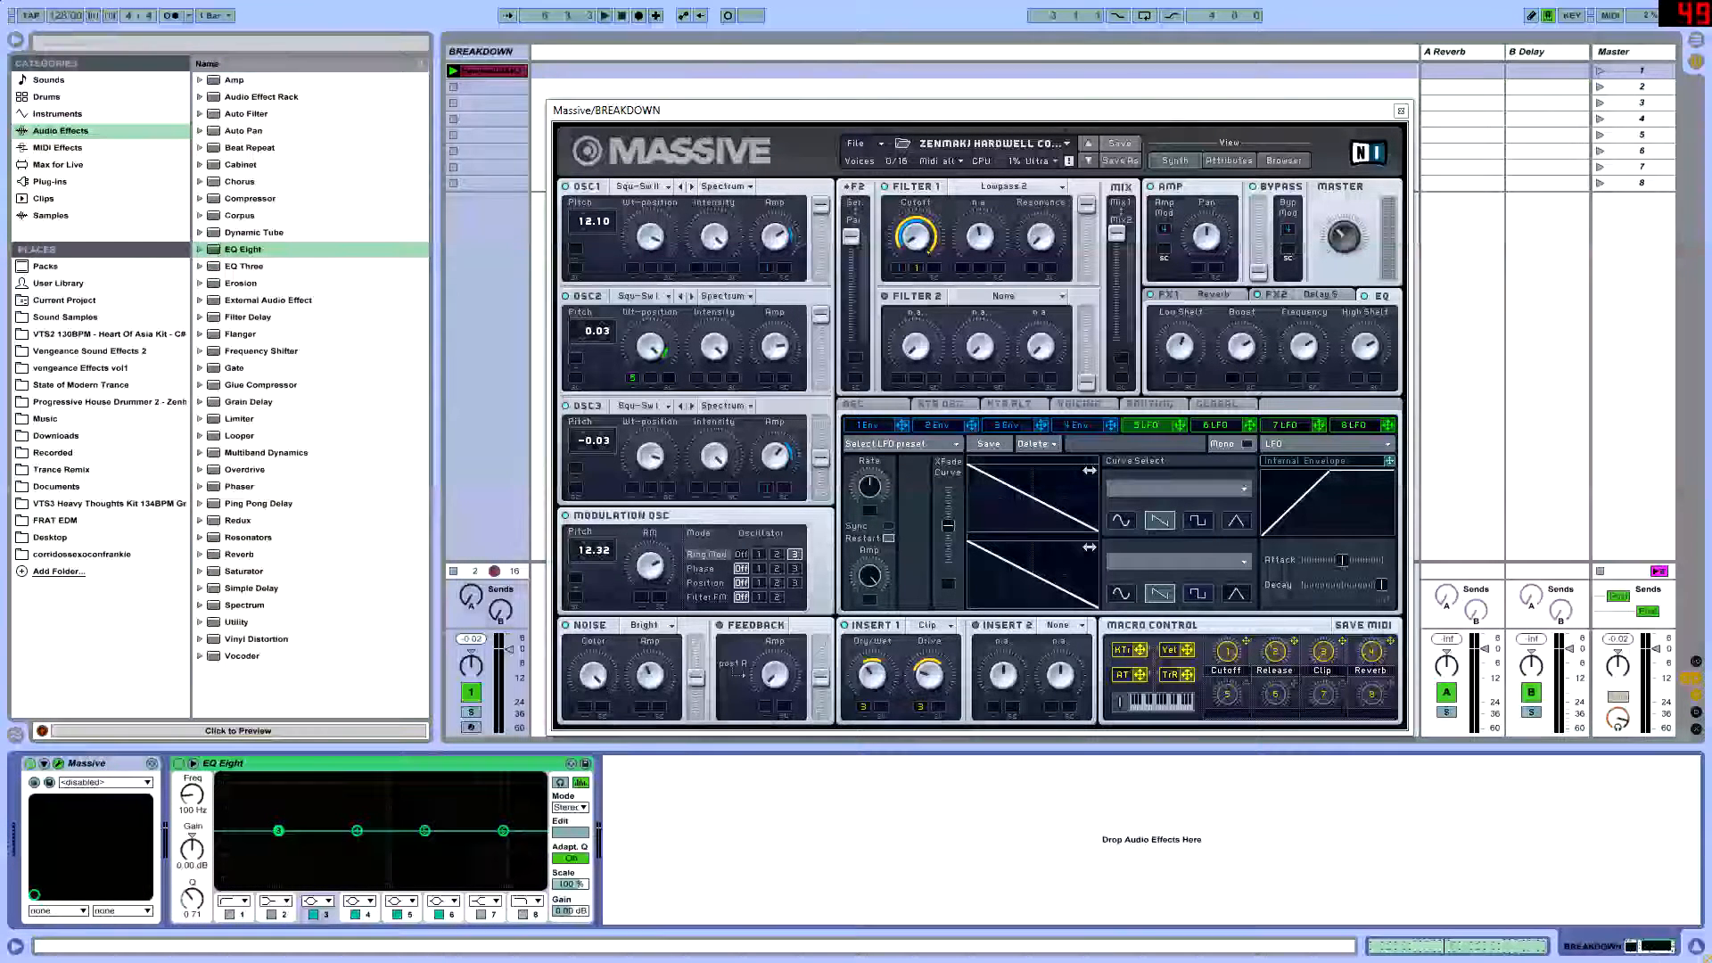
left_click(522, 914)
left_click(527, 901)
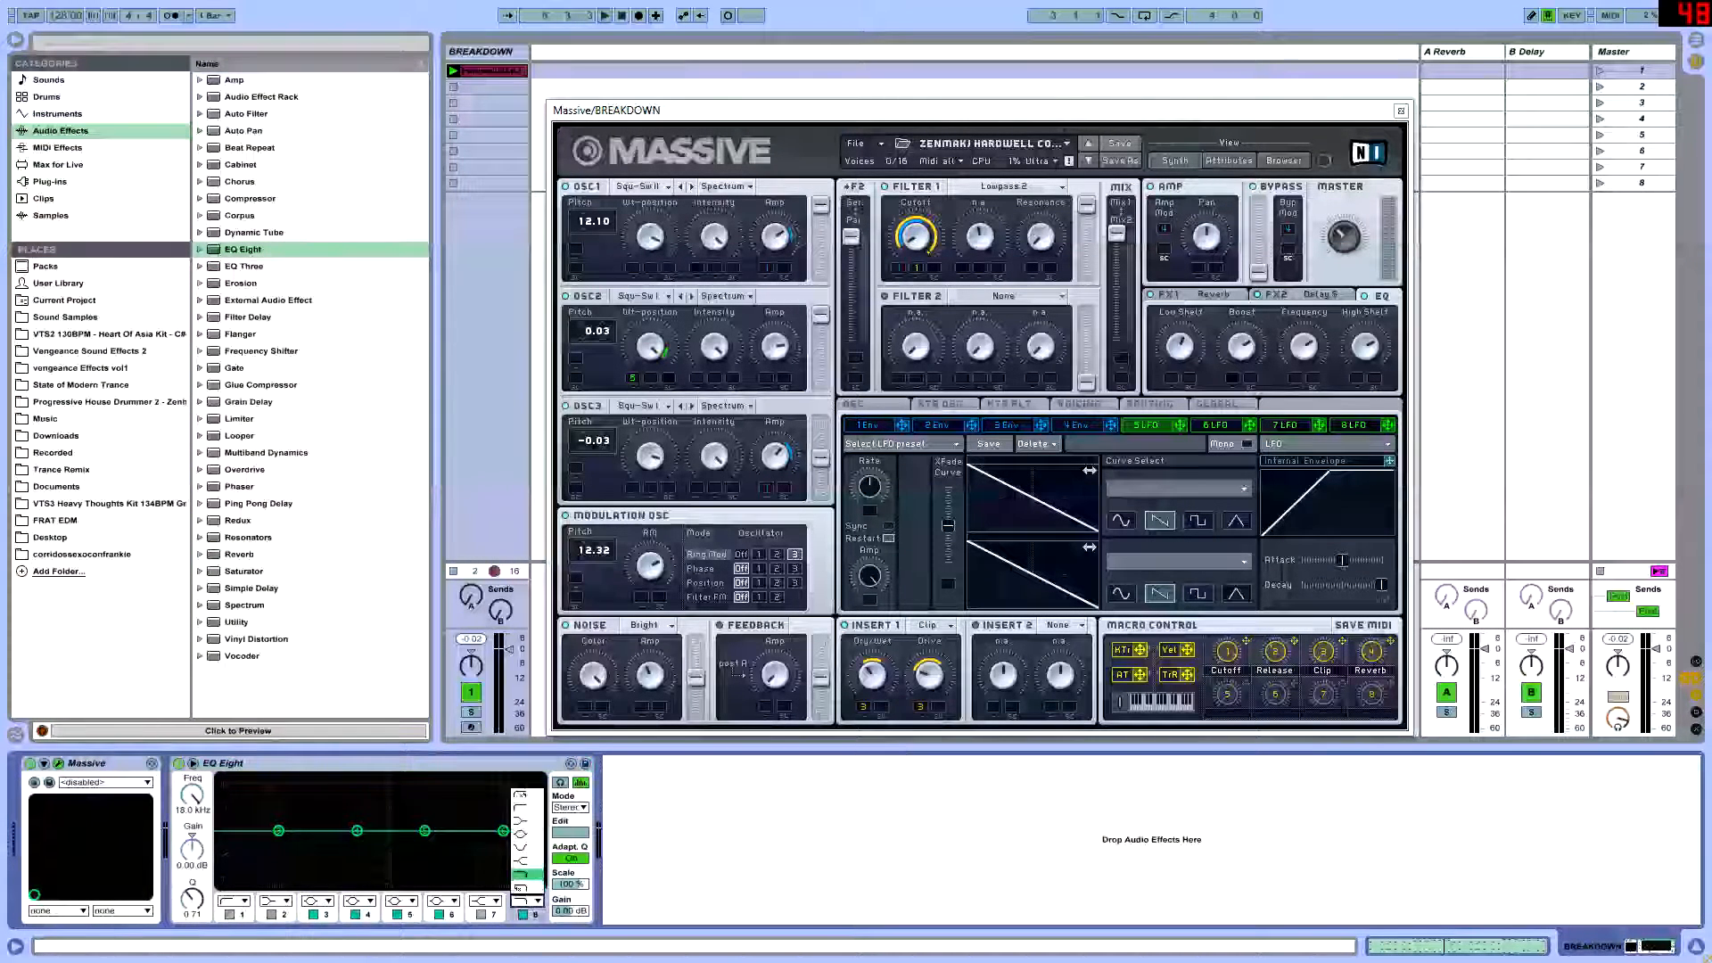
left_click(520, 820)
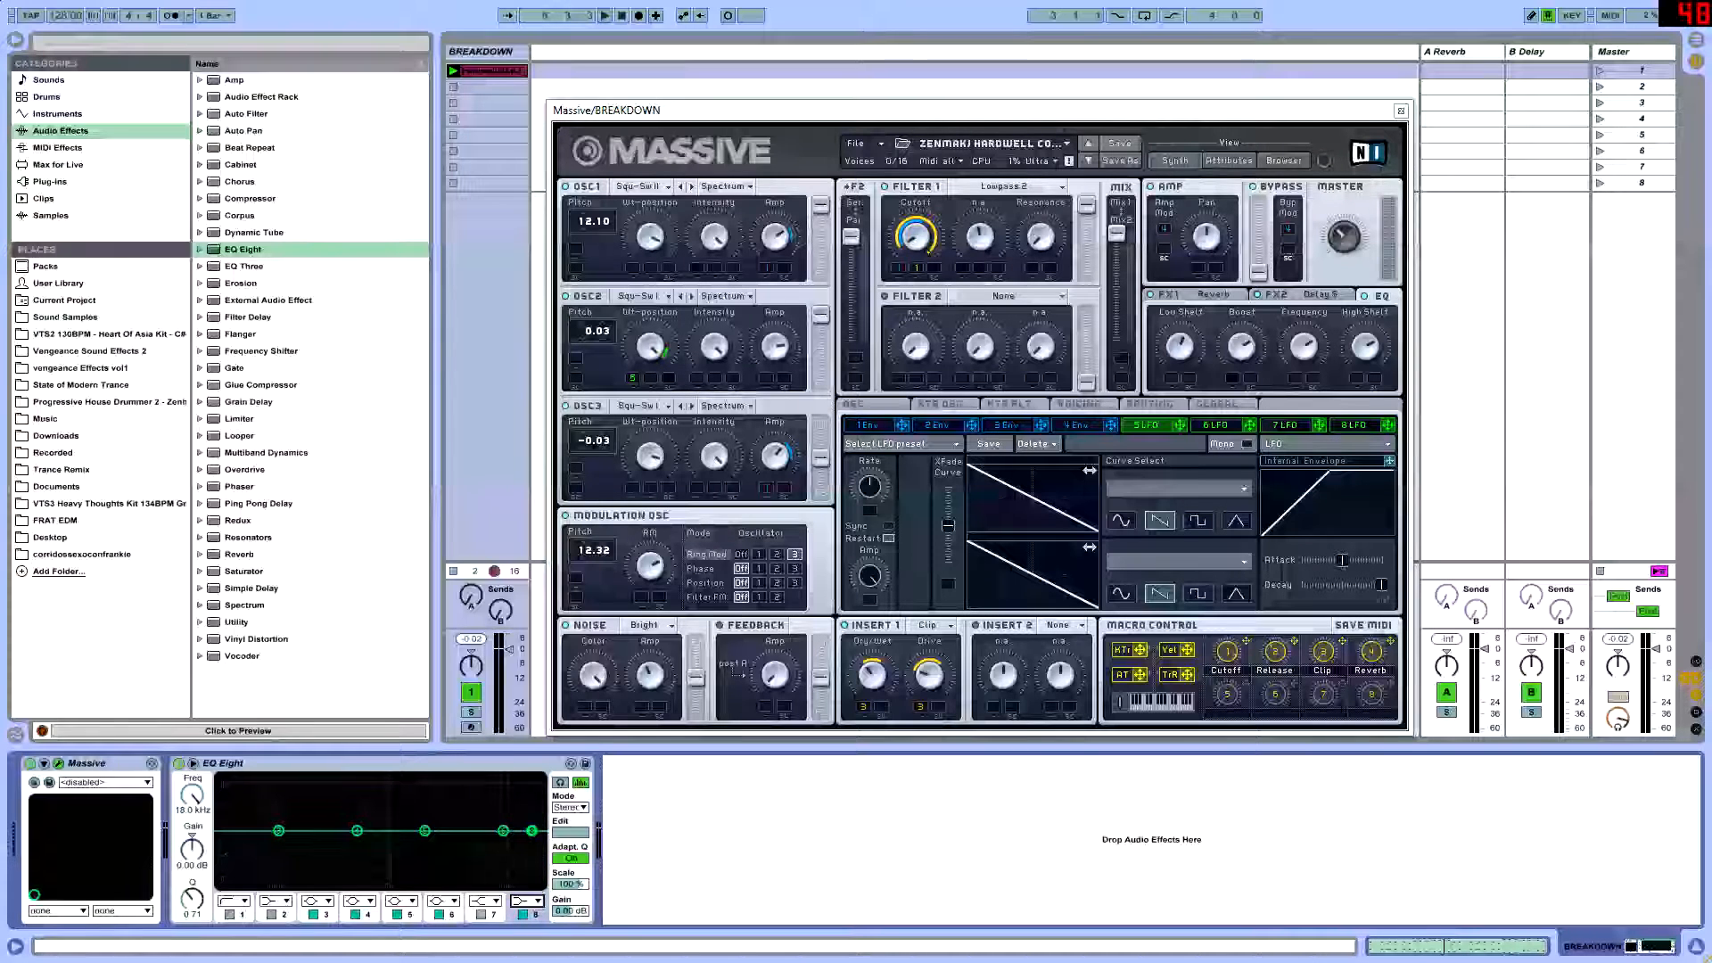
mouse_move(531, 830)
left_mouse_down()
mouse_move(531, 814)
mouse_move(527, 829)
left_mouse_up()
left_click(527, 902)
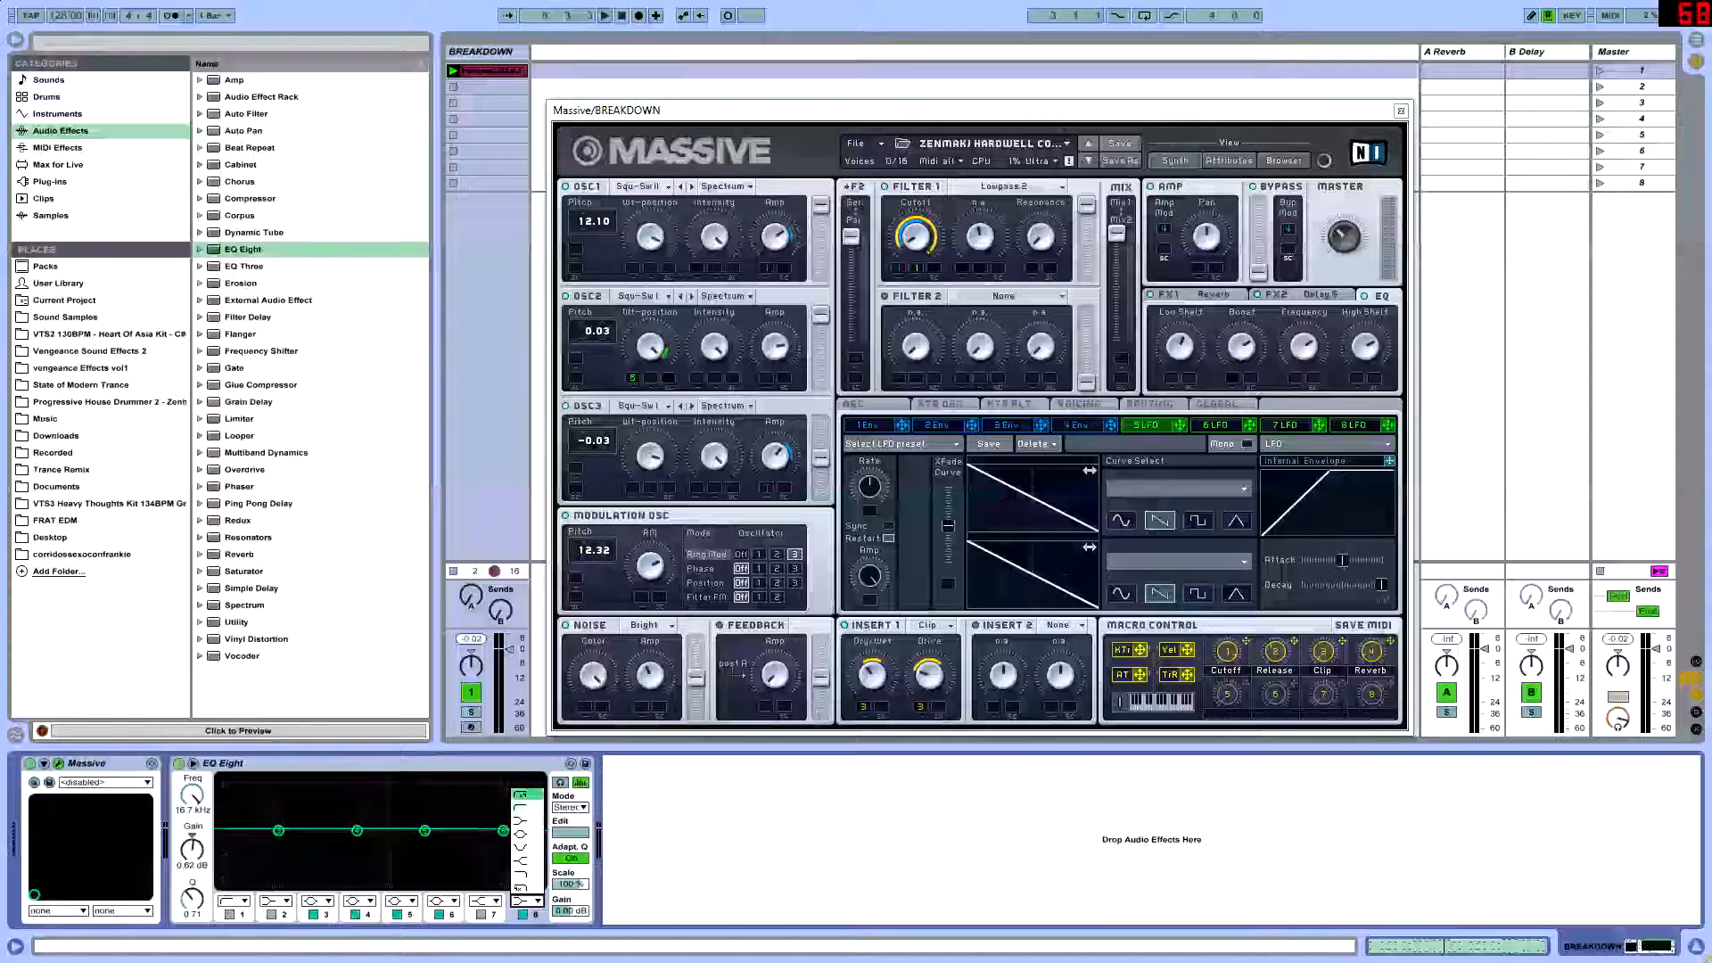
left_click(520, 861)
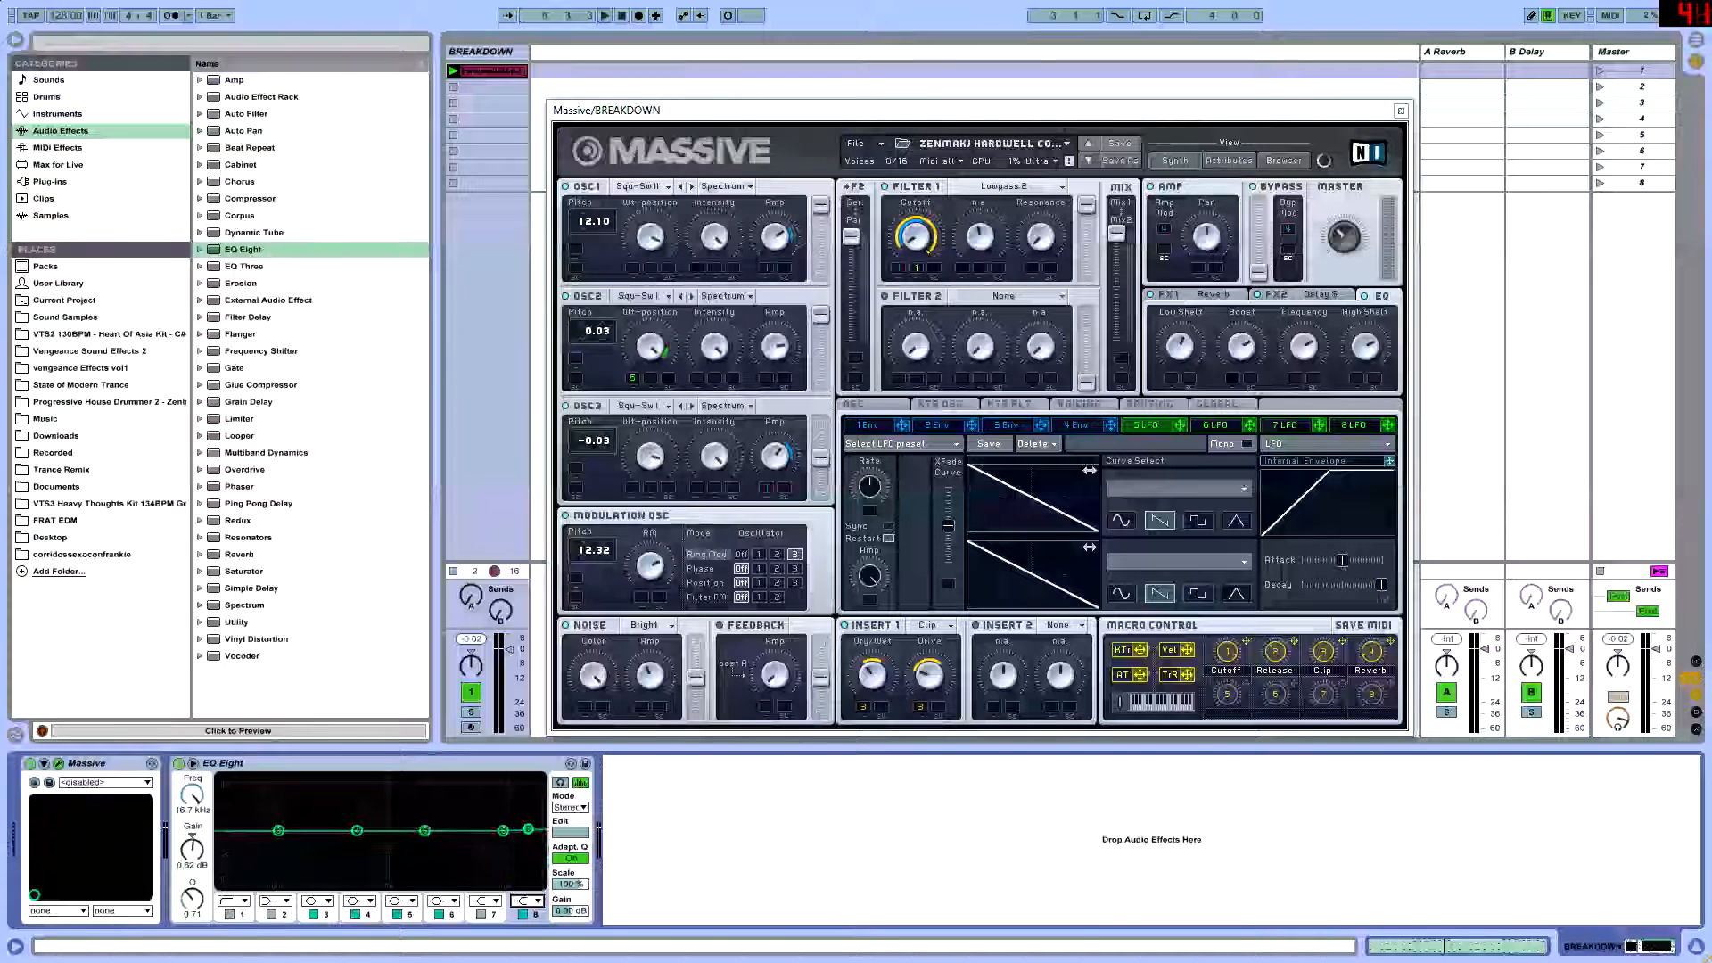
Adjust EQ Eight's band 8 point, then remove the EQ Eight from the BREAKDOWN track.
mouse_move(528, 830)
left_mouse_down()
mouse_move(533, 809)
mouse_move(441, 796)
mouse_move(530, 813)
mouse_move(541, 842)
left_mouse_up()
left_click(179, 763)
left_click(223, 764)
key("Delete")
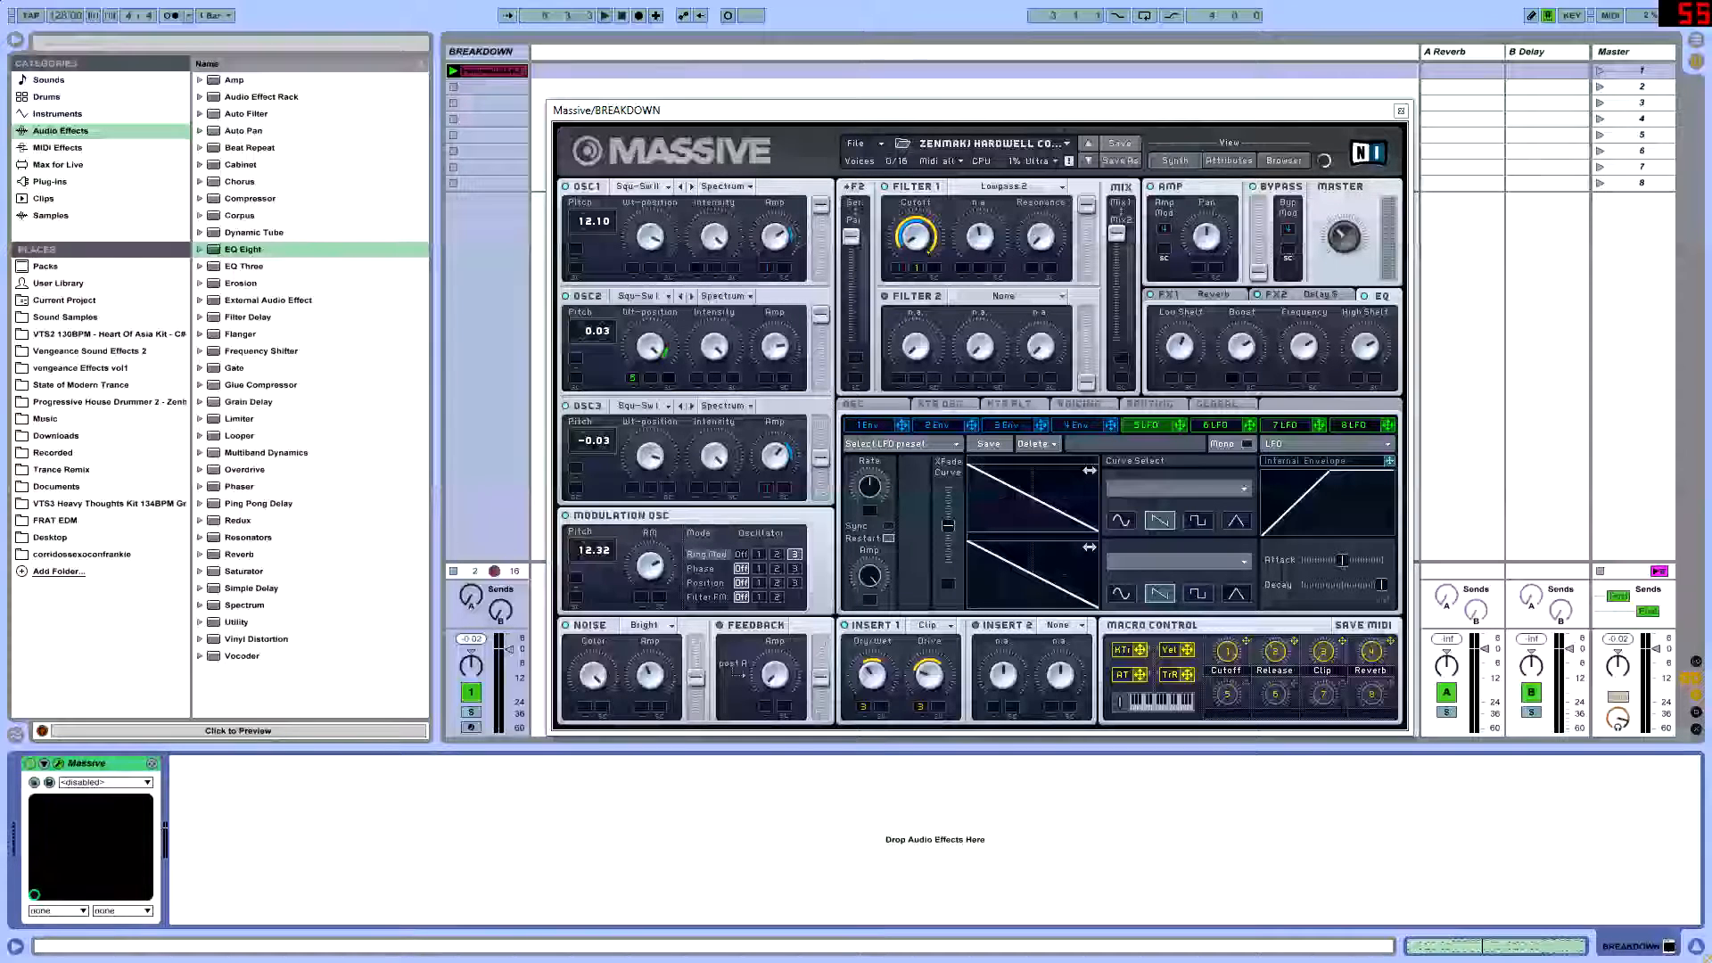
Check Massive's Attributes view, return to the Synth view and play the BREAKDOWN clip to hear the patch.
left_click(802, 111)
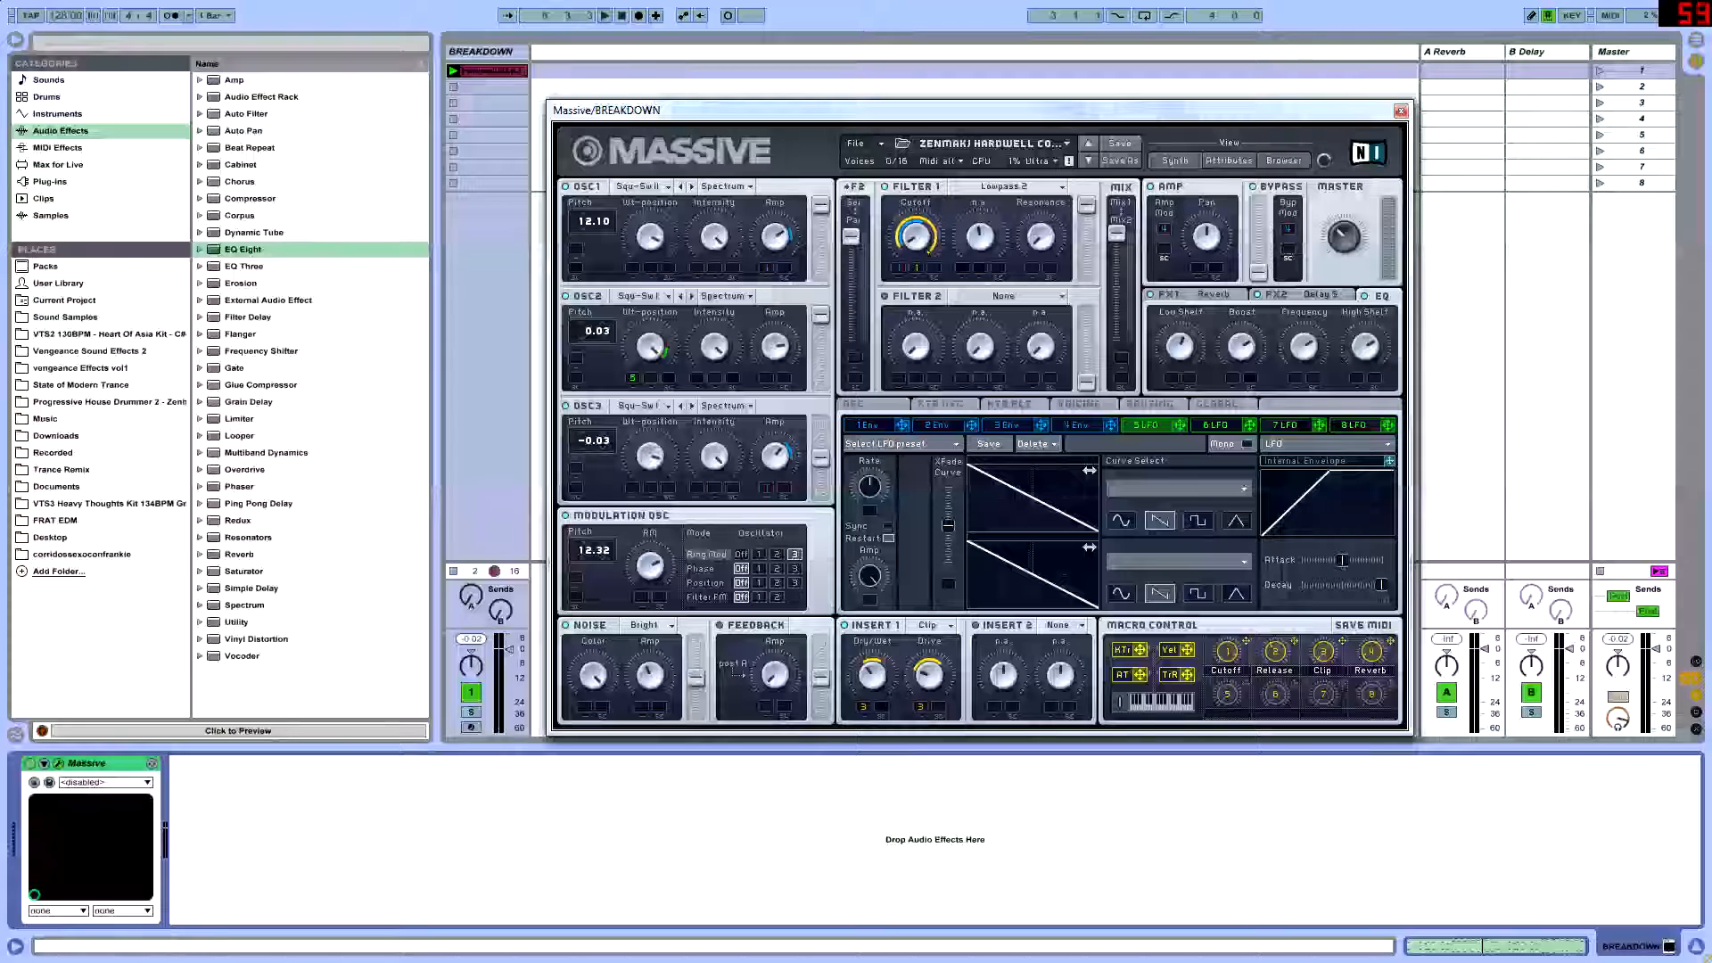
left_click(1229, 161)
left_click(1175, 161)
key("space")
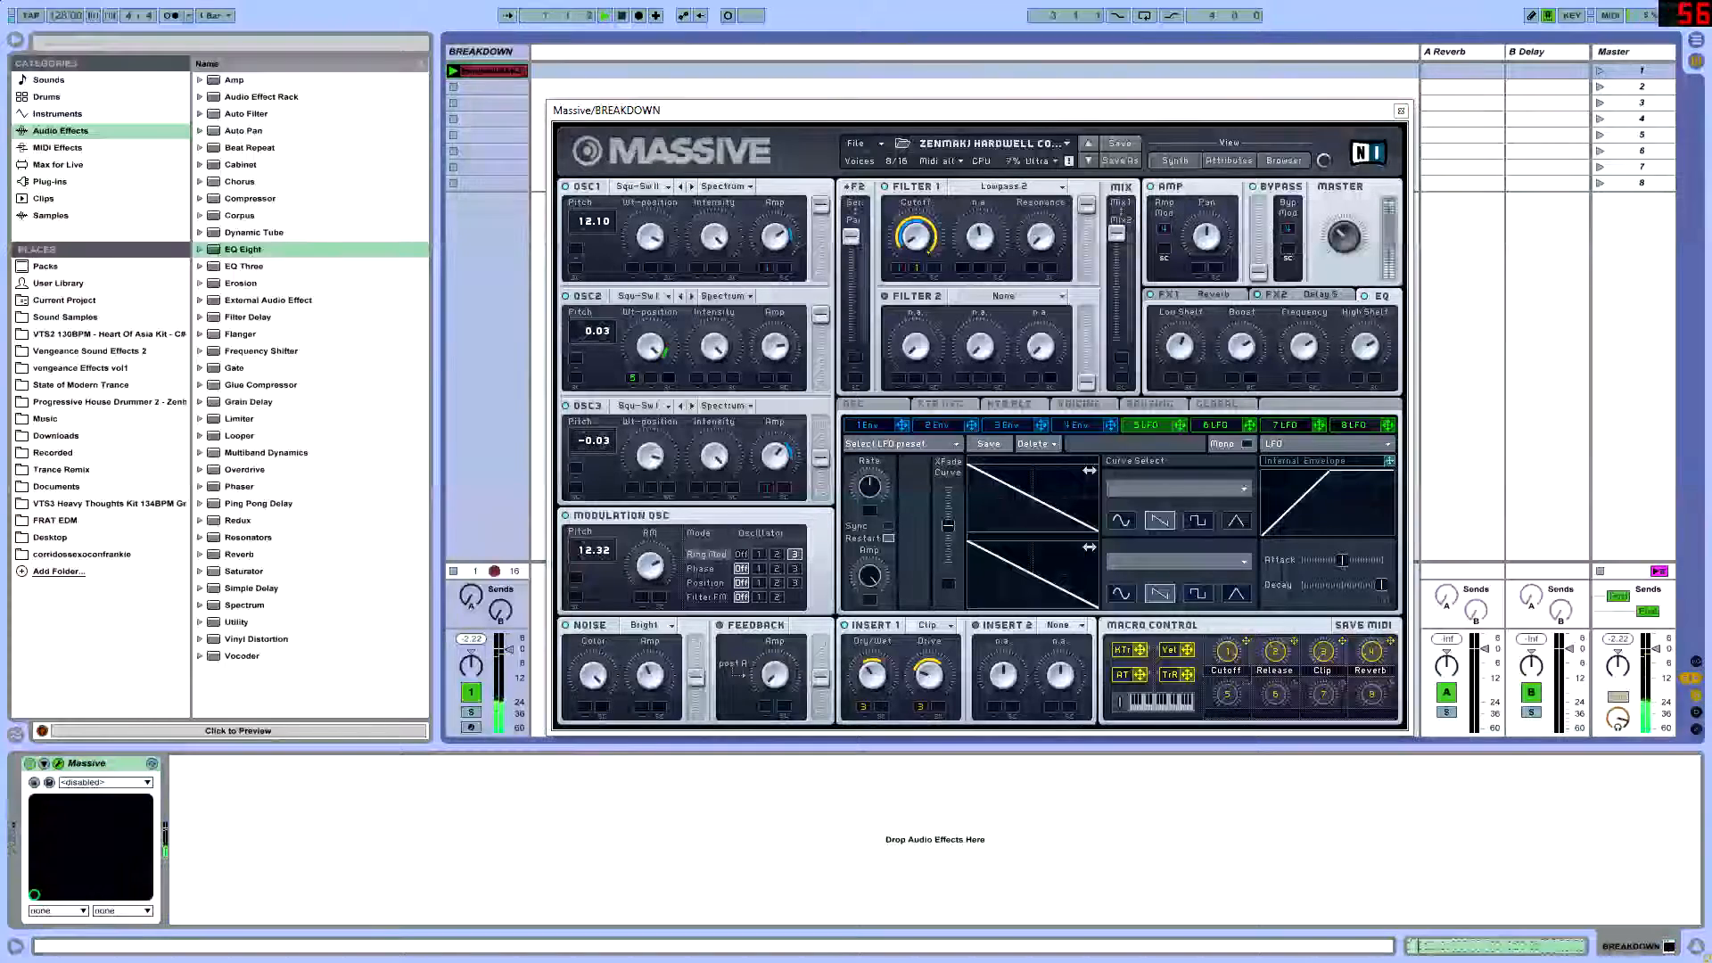
Move the Massive window, recheck the OSC, KTR FLT and Voicing settings, and play the BREAKDOWN clip again.
left_click_drag(936, 111, 1084, 113)
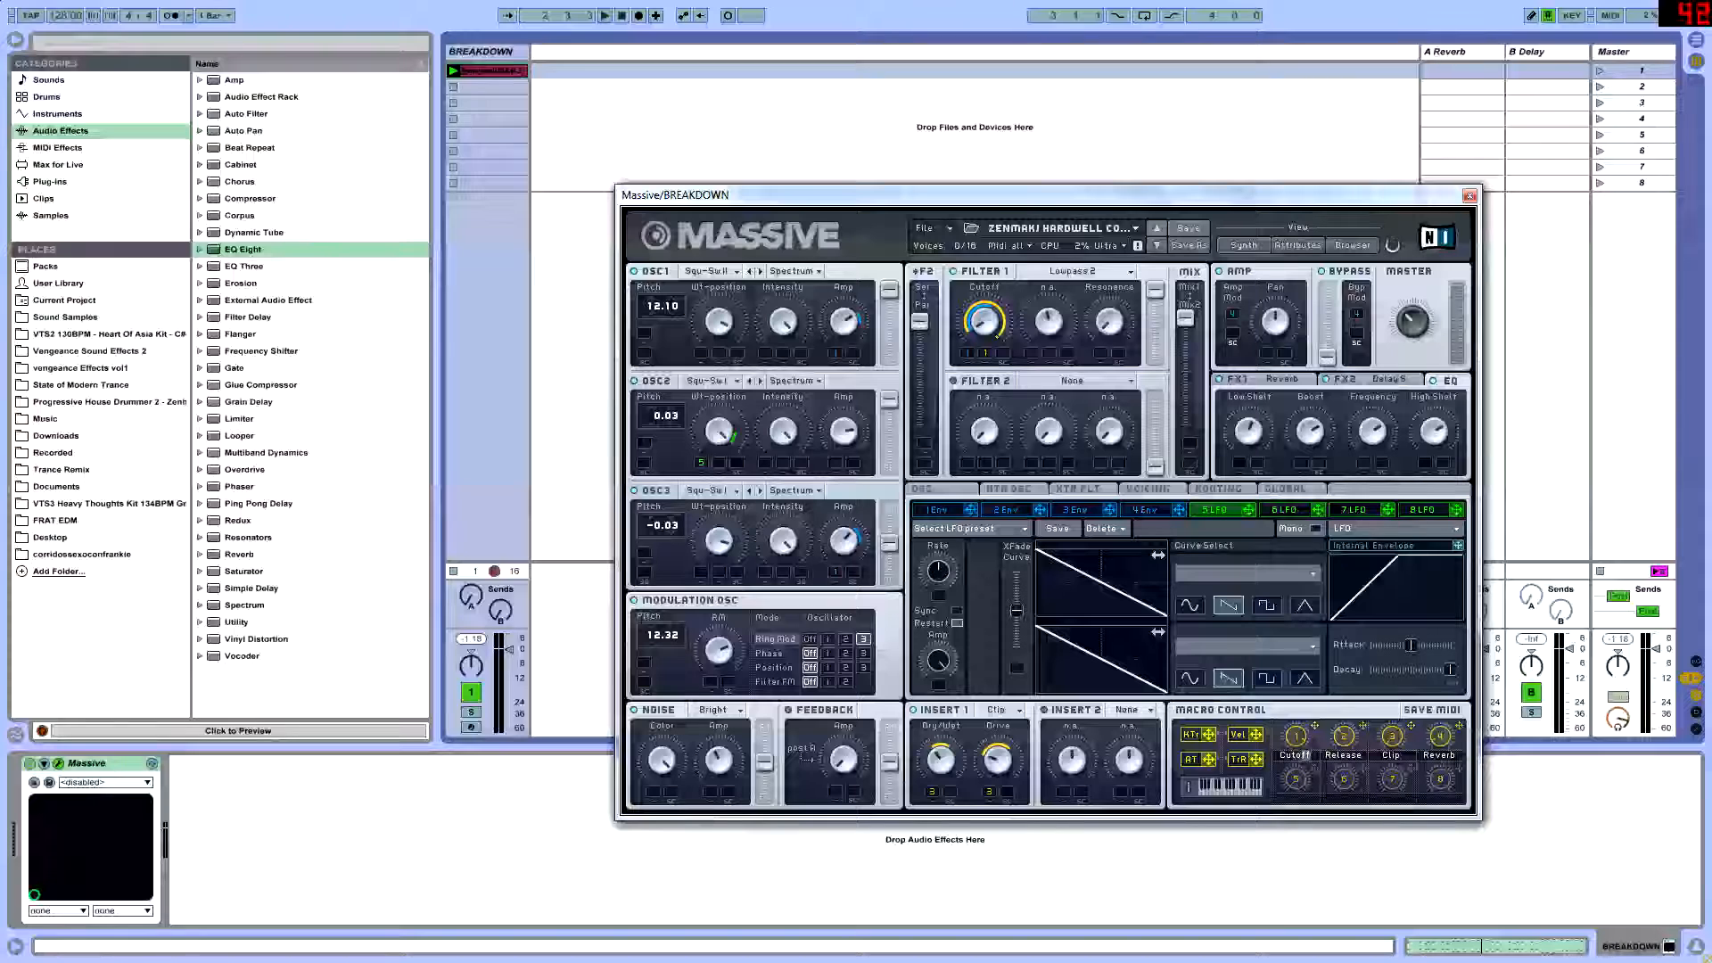
left_click(924, 490)
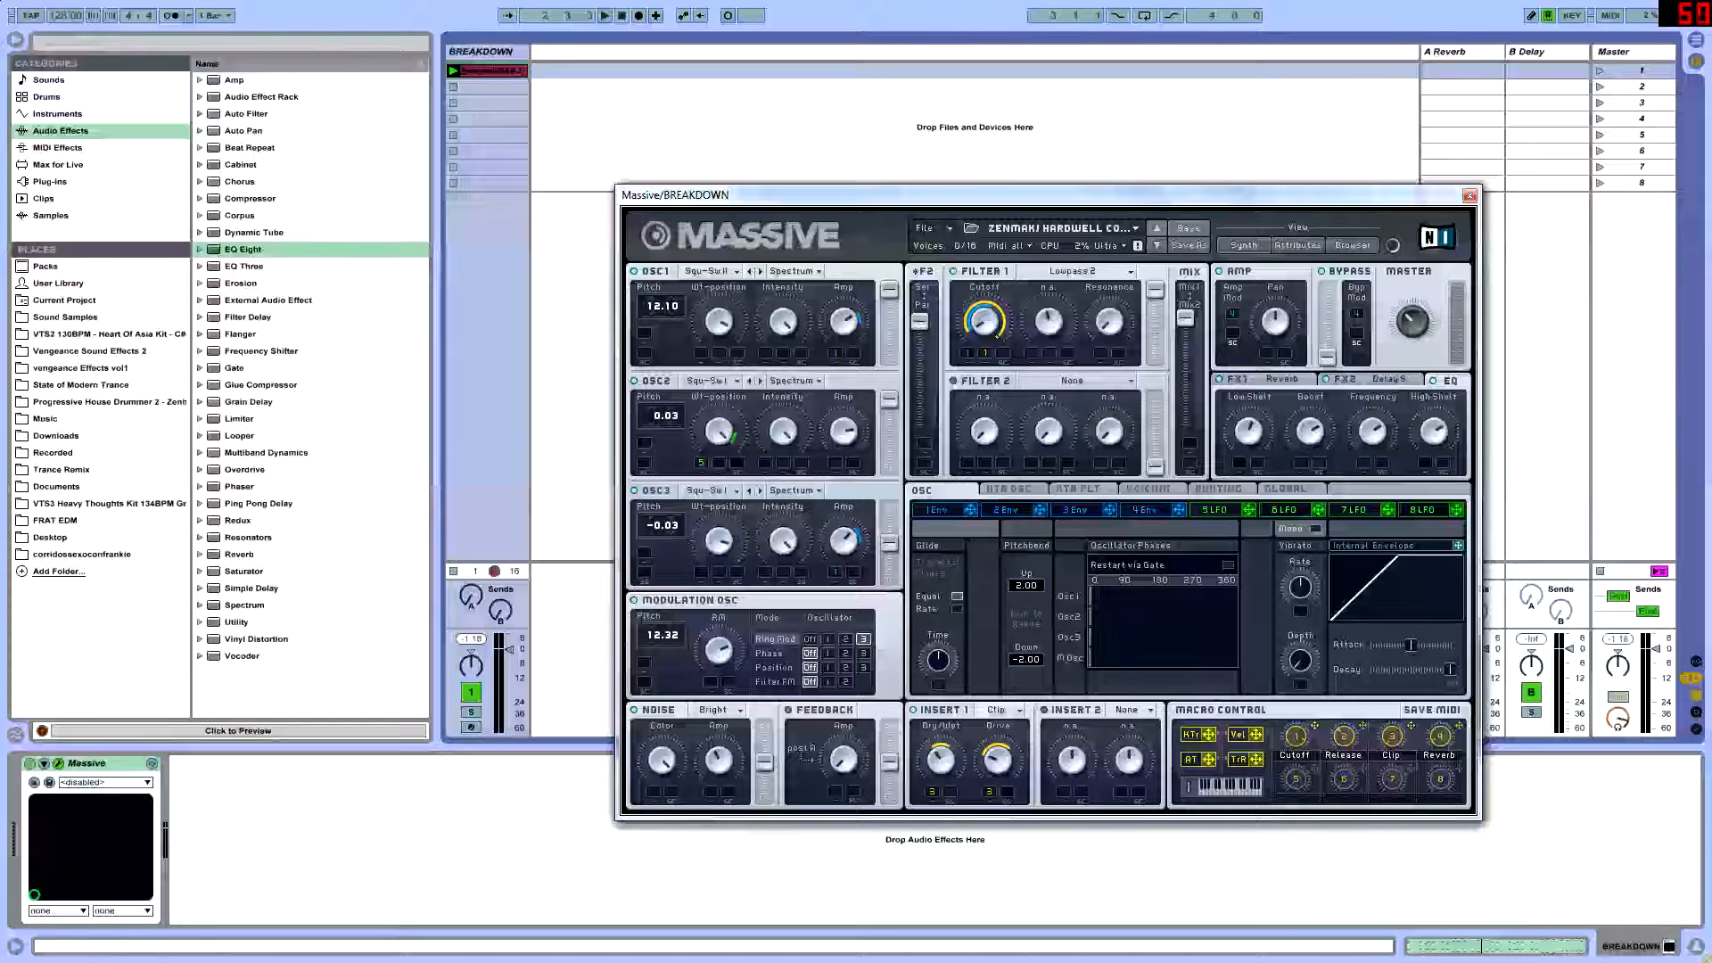
left_click(1079, 489)
left_click(1148, 489)
left_click(923, 489)
key("space")
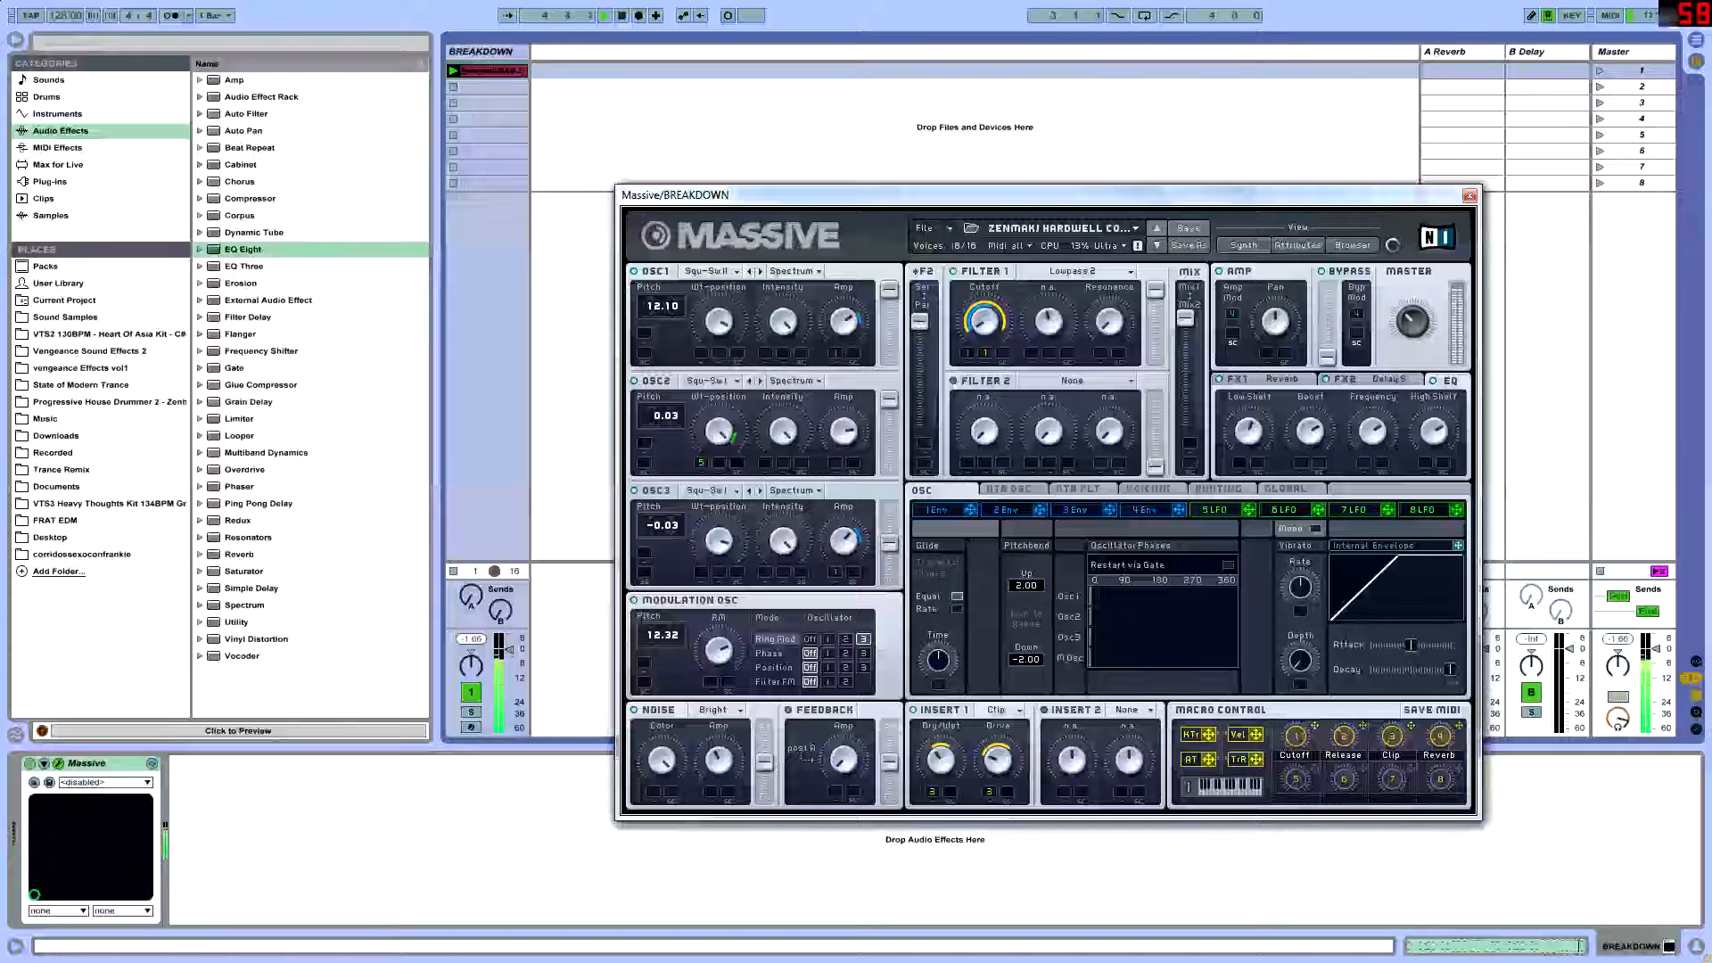
Stop playback, examine Massive's envelope 4 settings, and audition the BREAKDOWN clip again.
key("space")
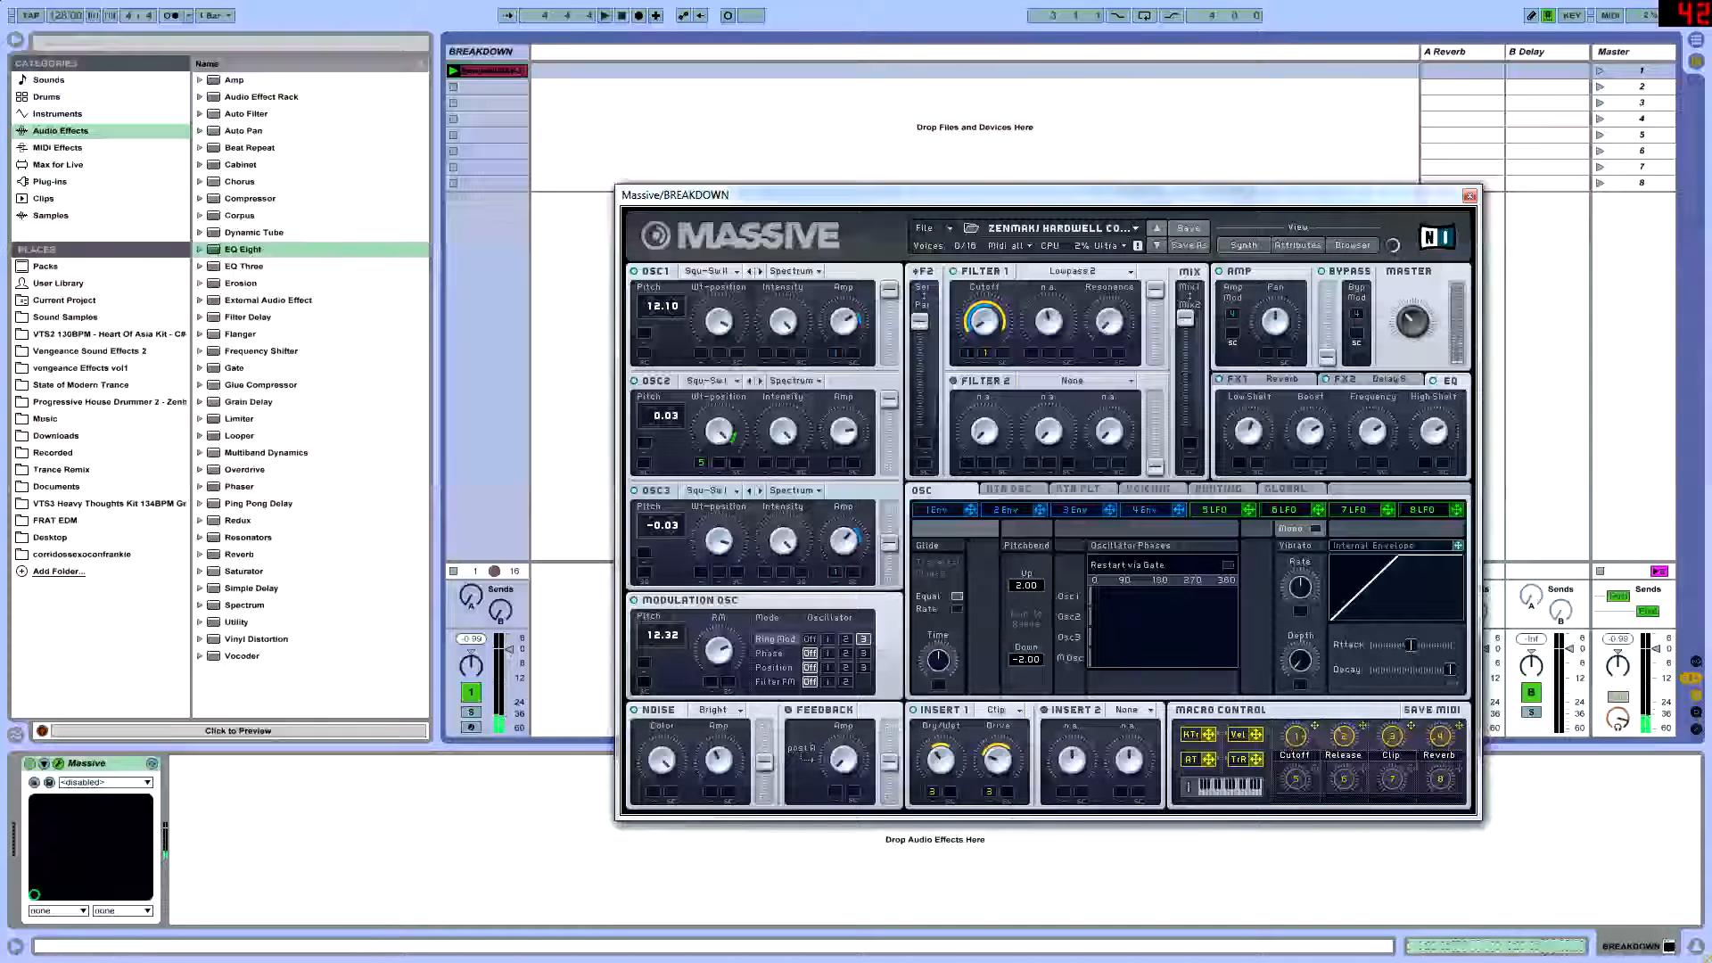
left_click(1144, 509)
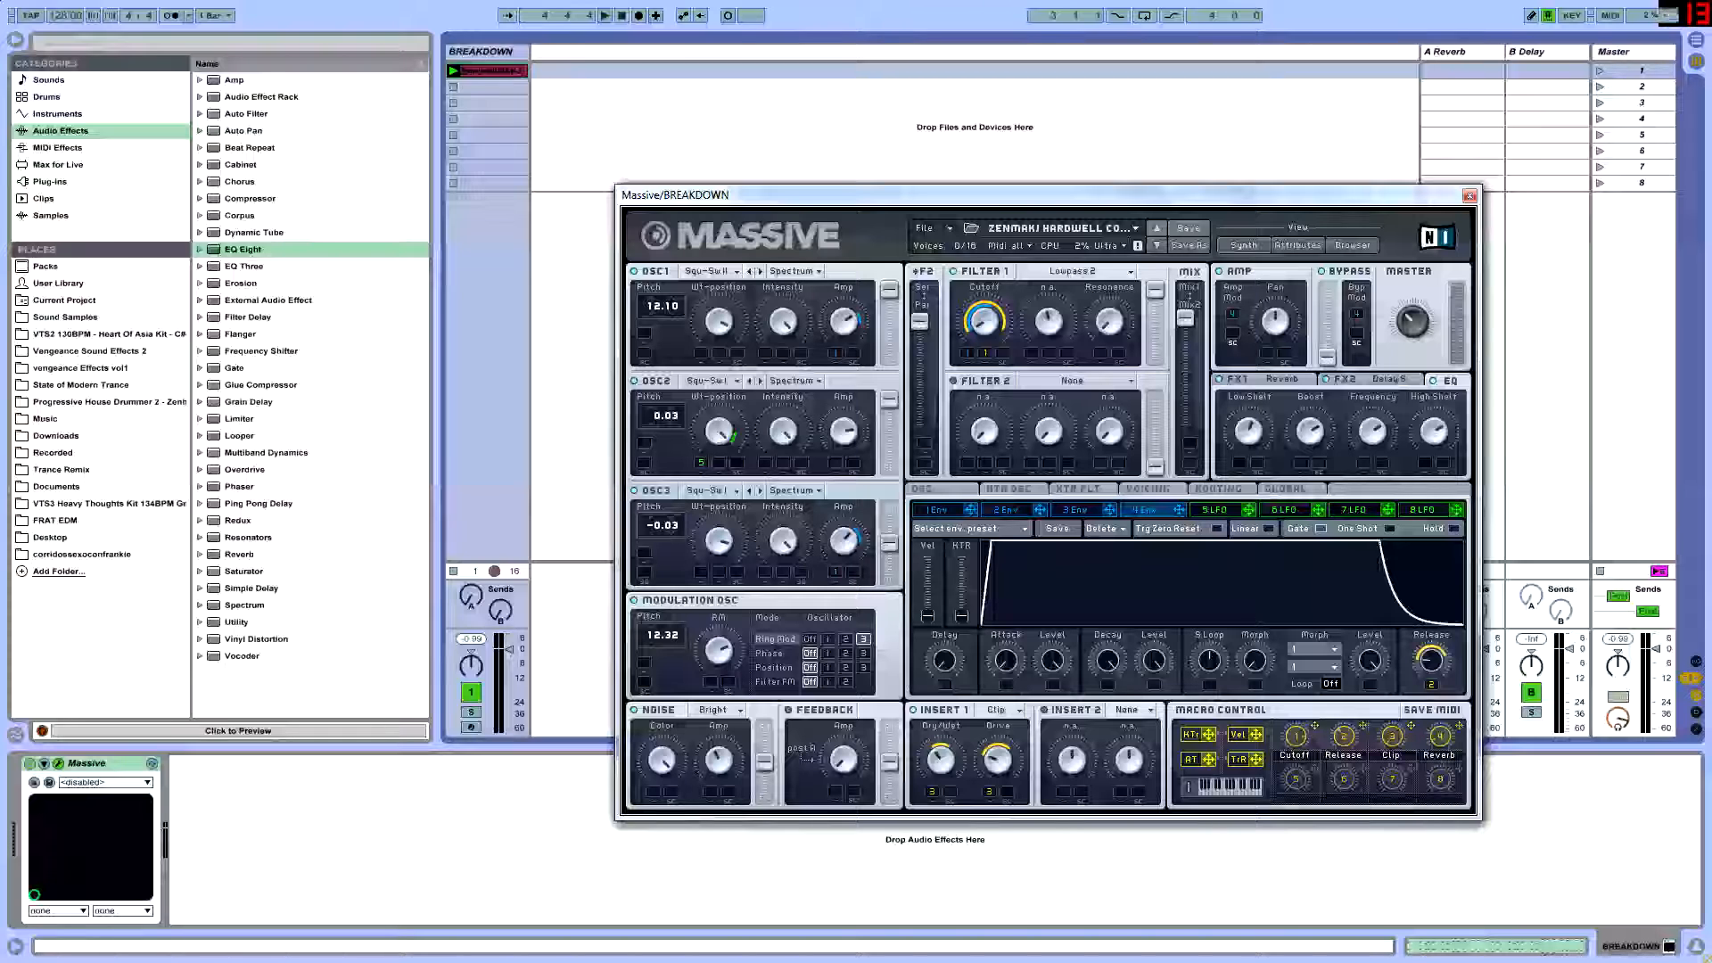
key("space")
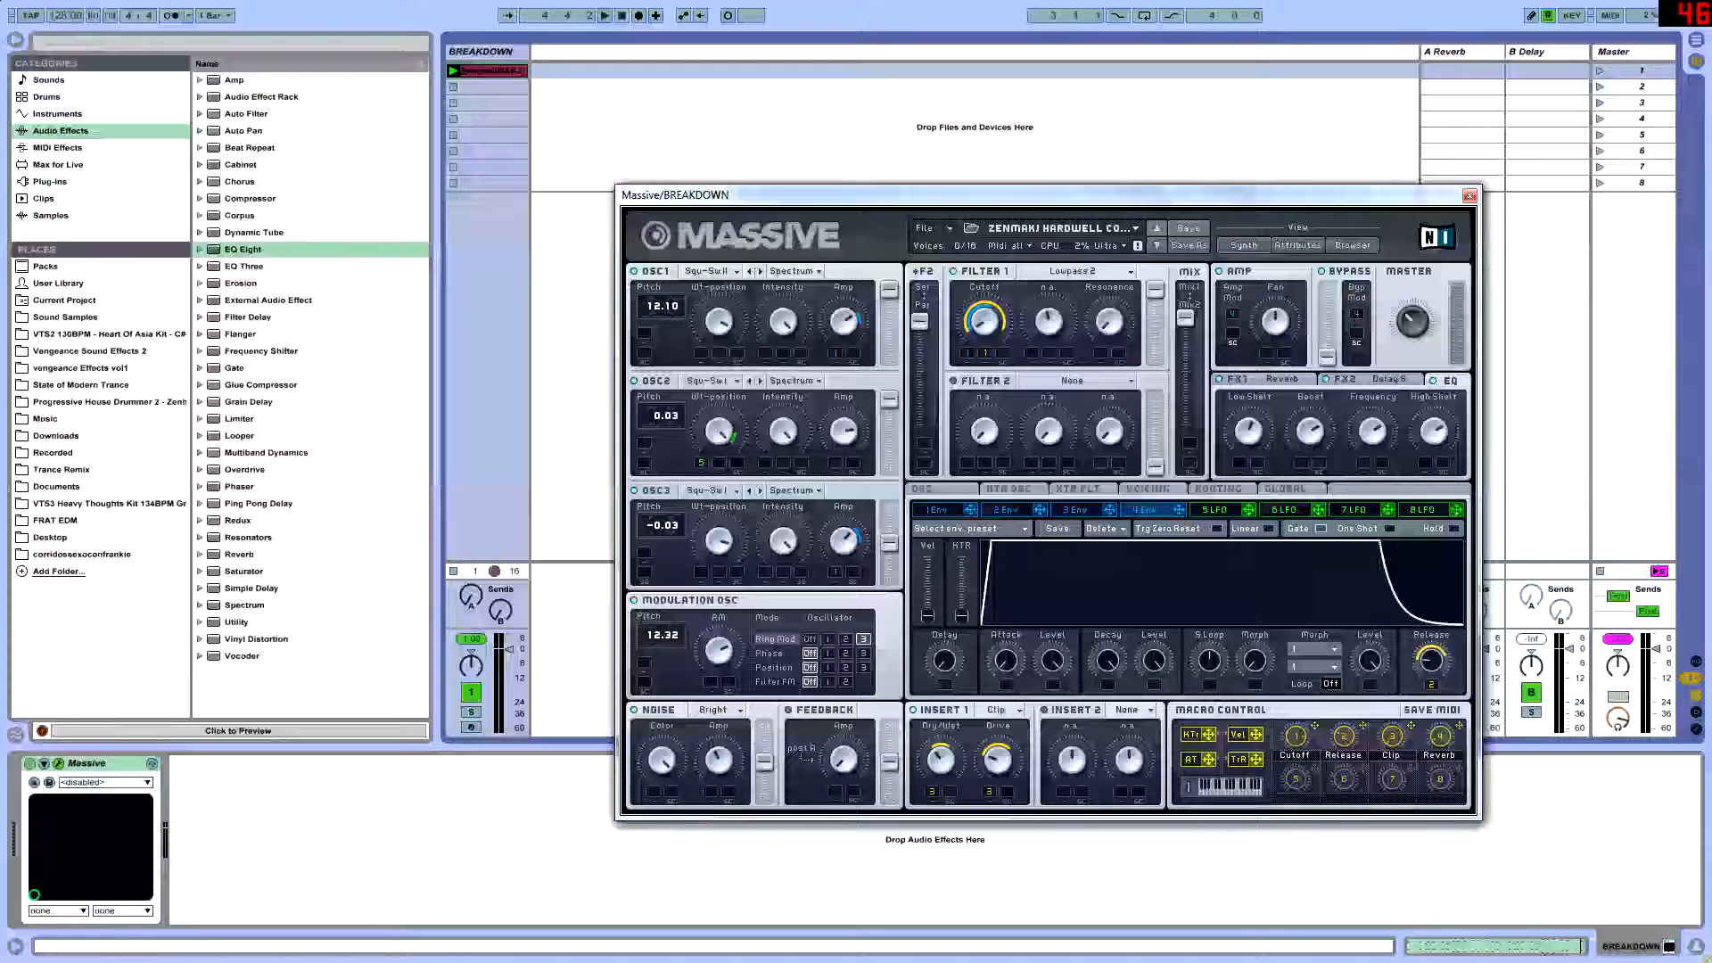
key("space")
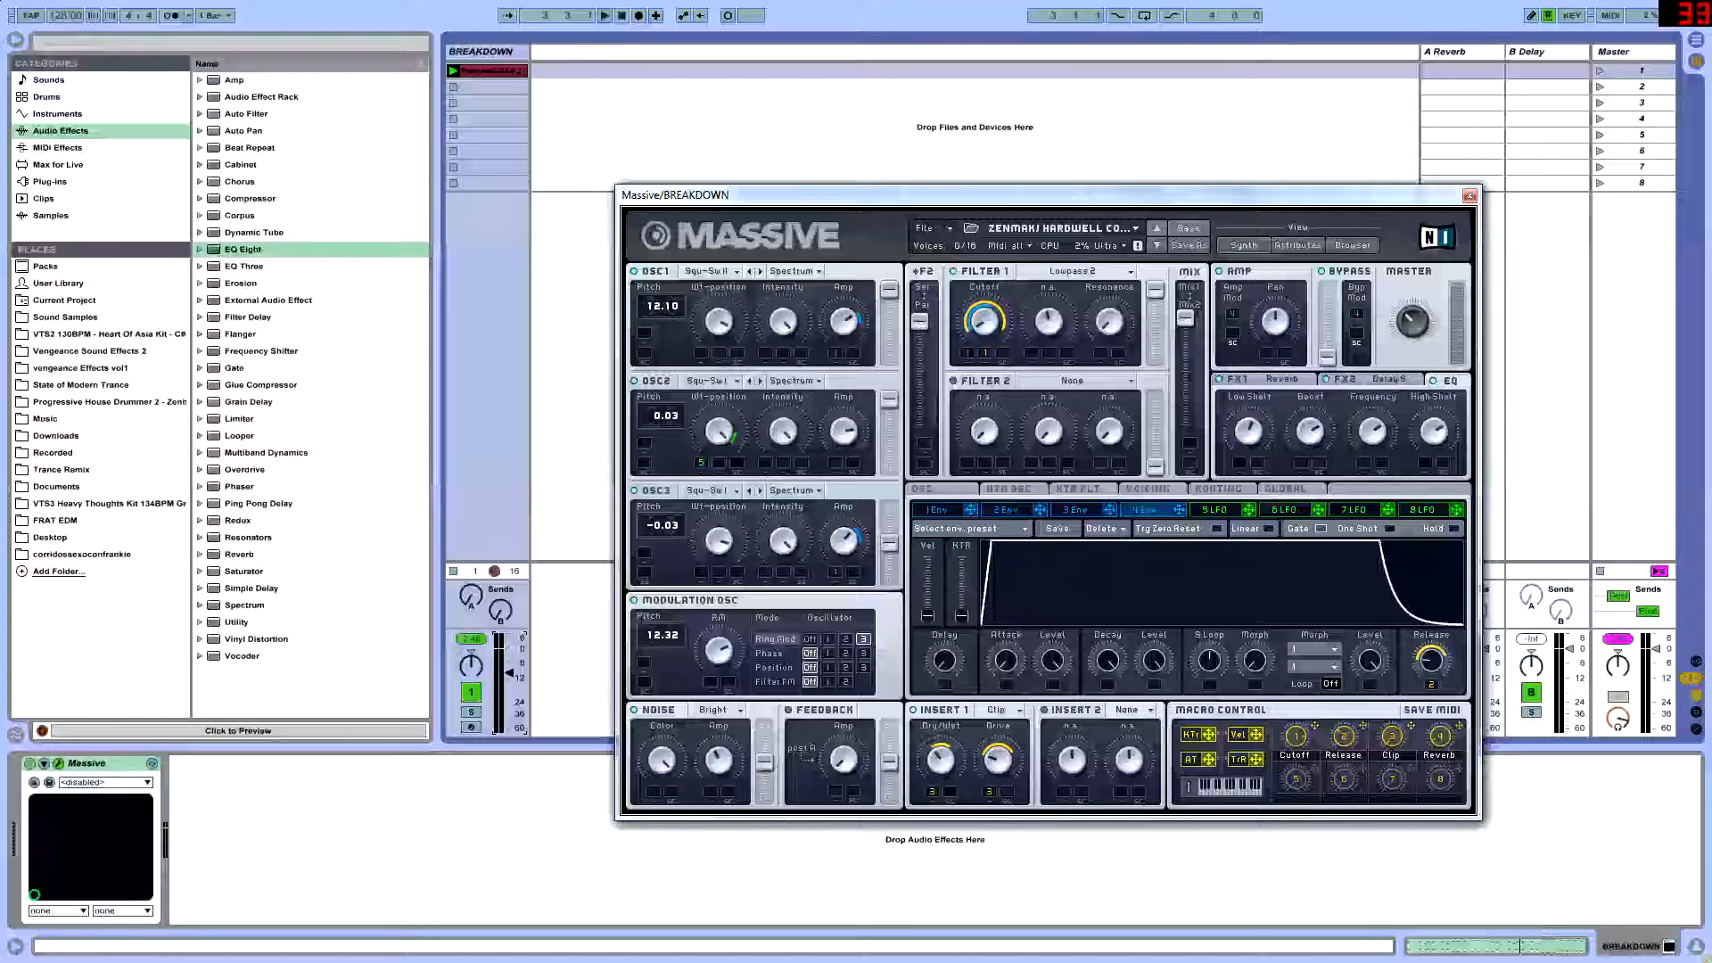
Review Massive's FX1 reverb and EQ settings, plus the KTR FLT, KTR OSC and OSC pages.
left_click(1244, 380)
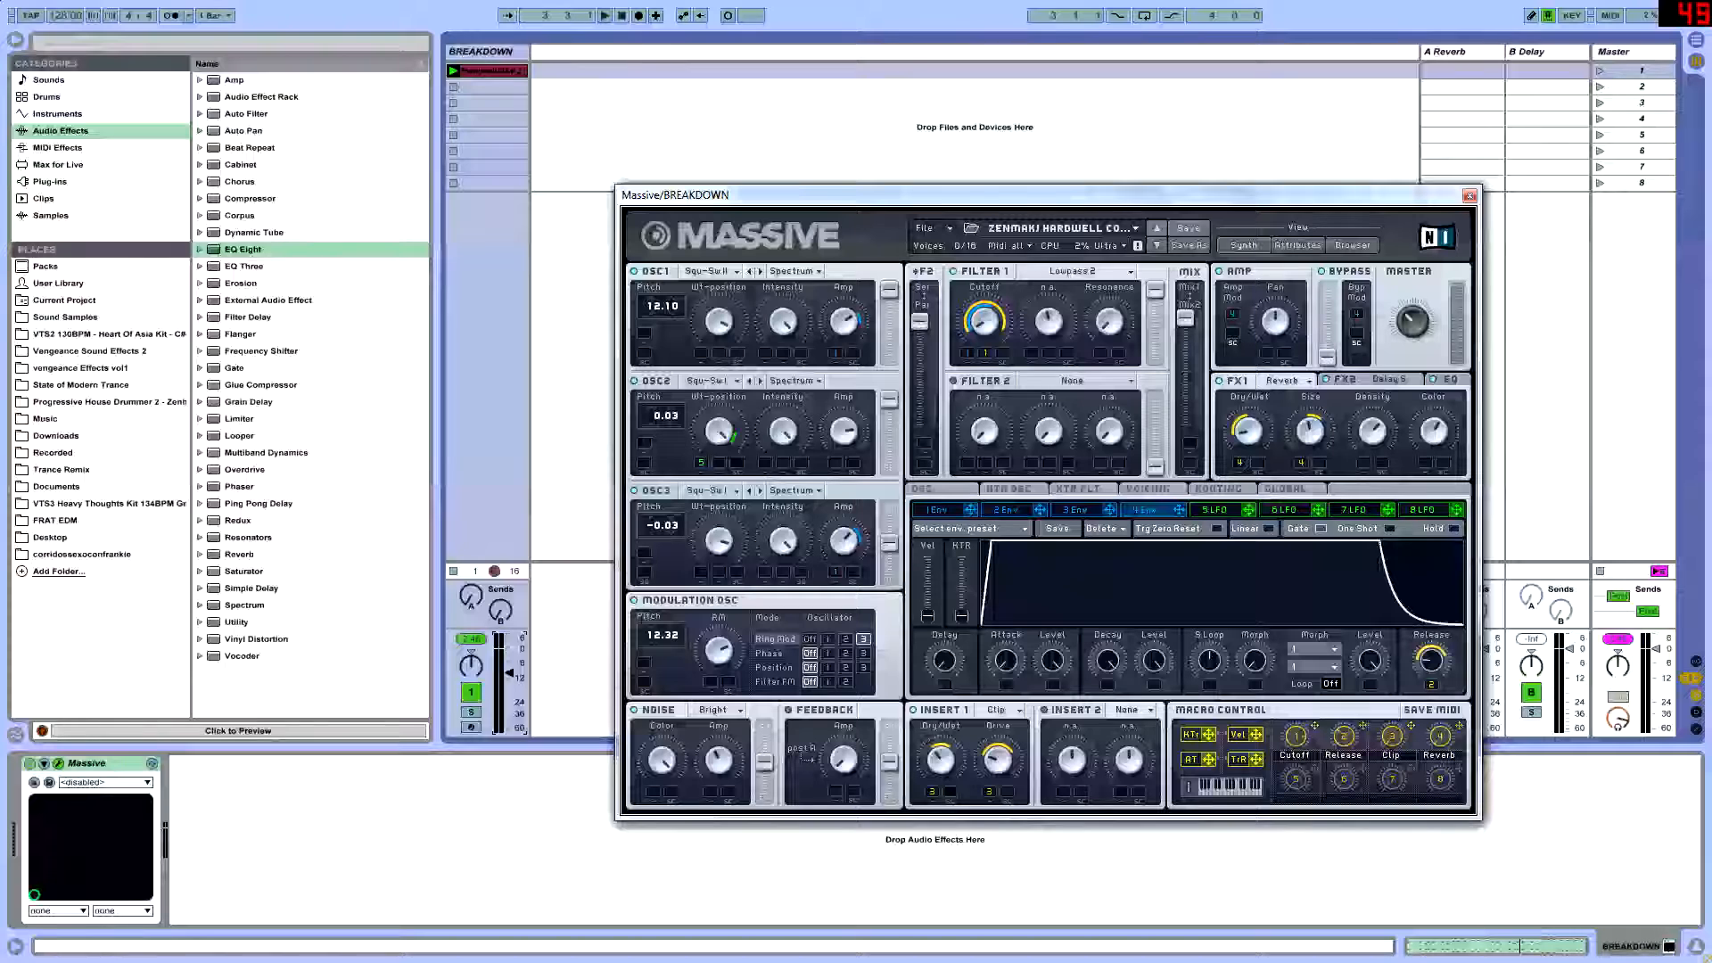
left_click(1450, 380)
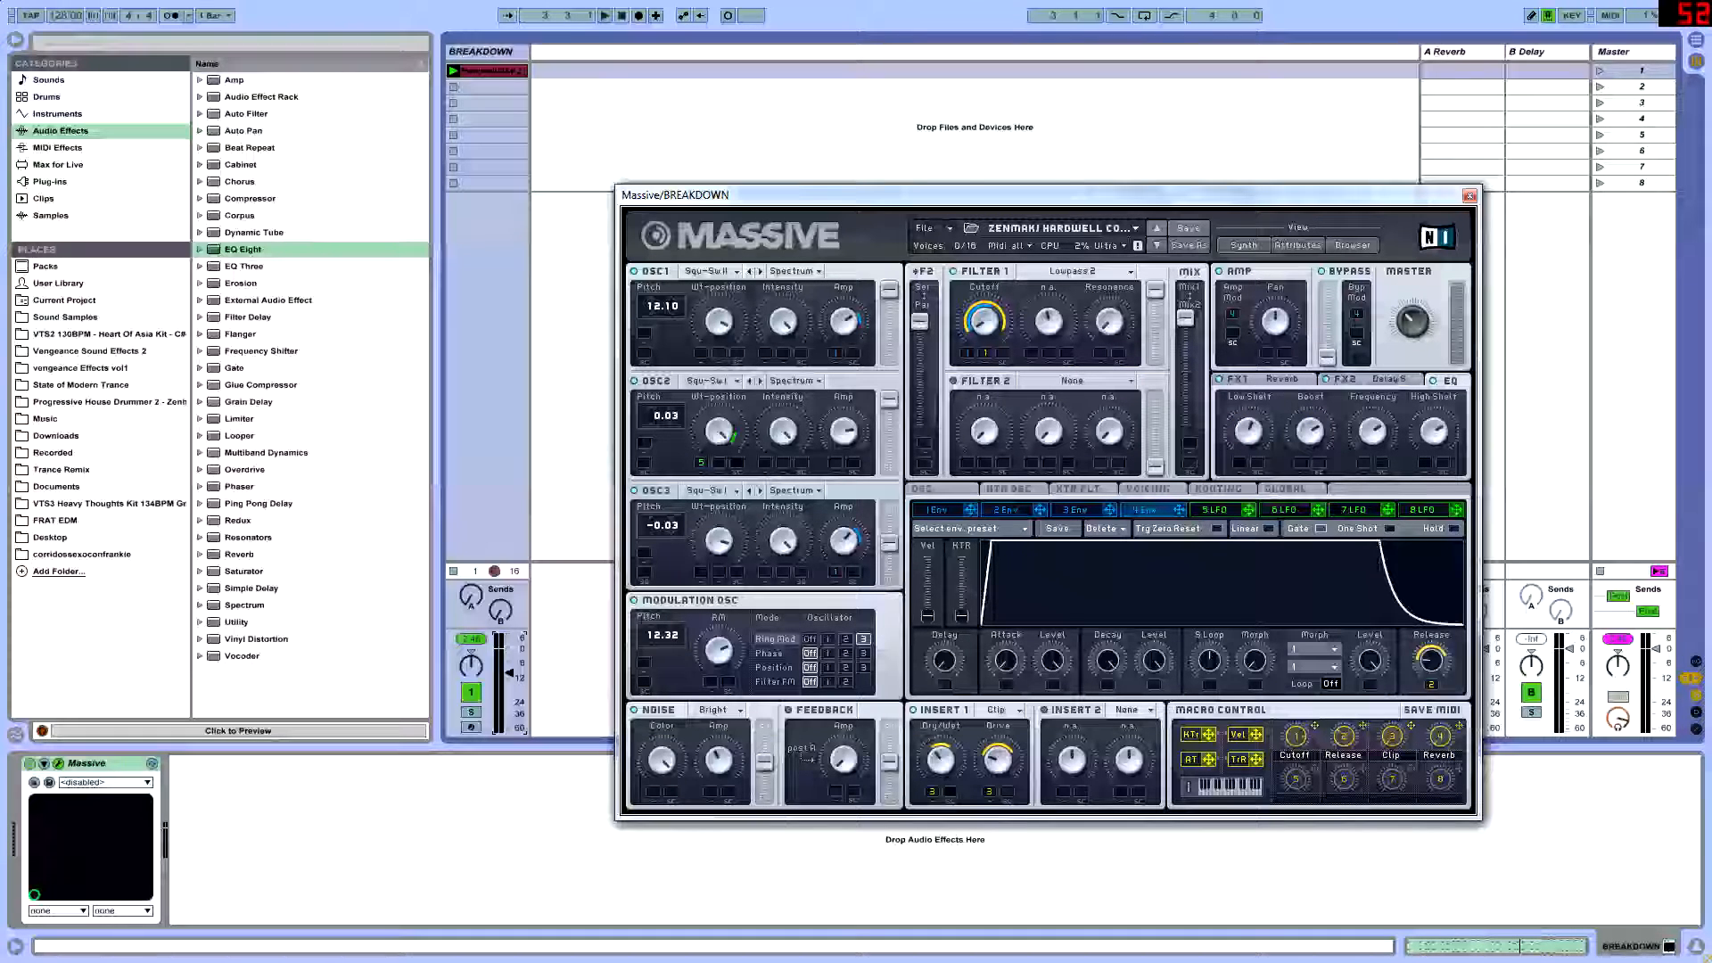
left_click(1078, 489)
left_click(1009, 489)
left_click(936, 490)
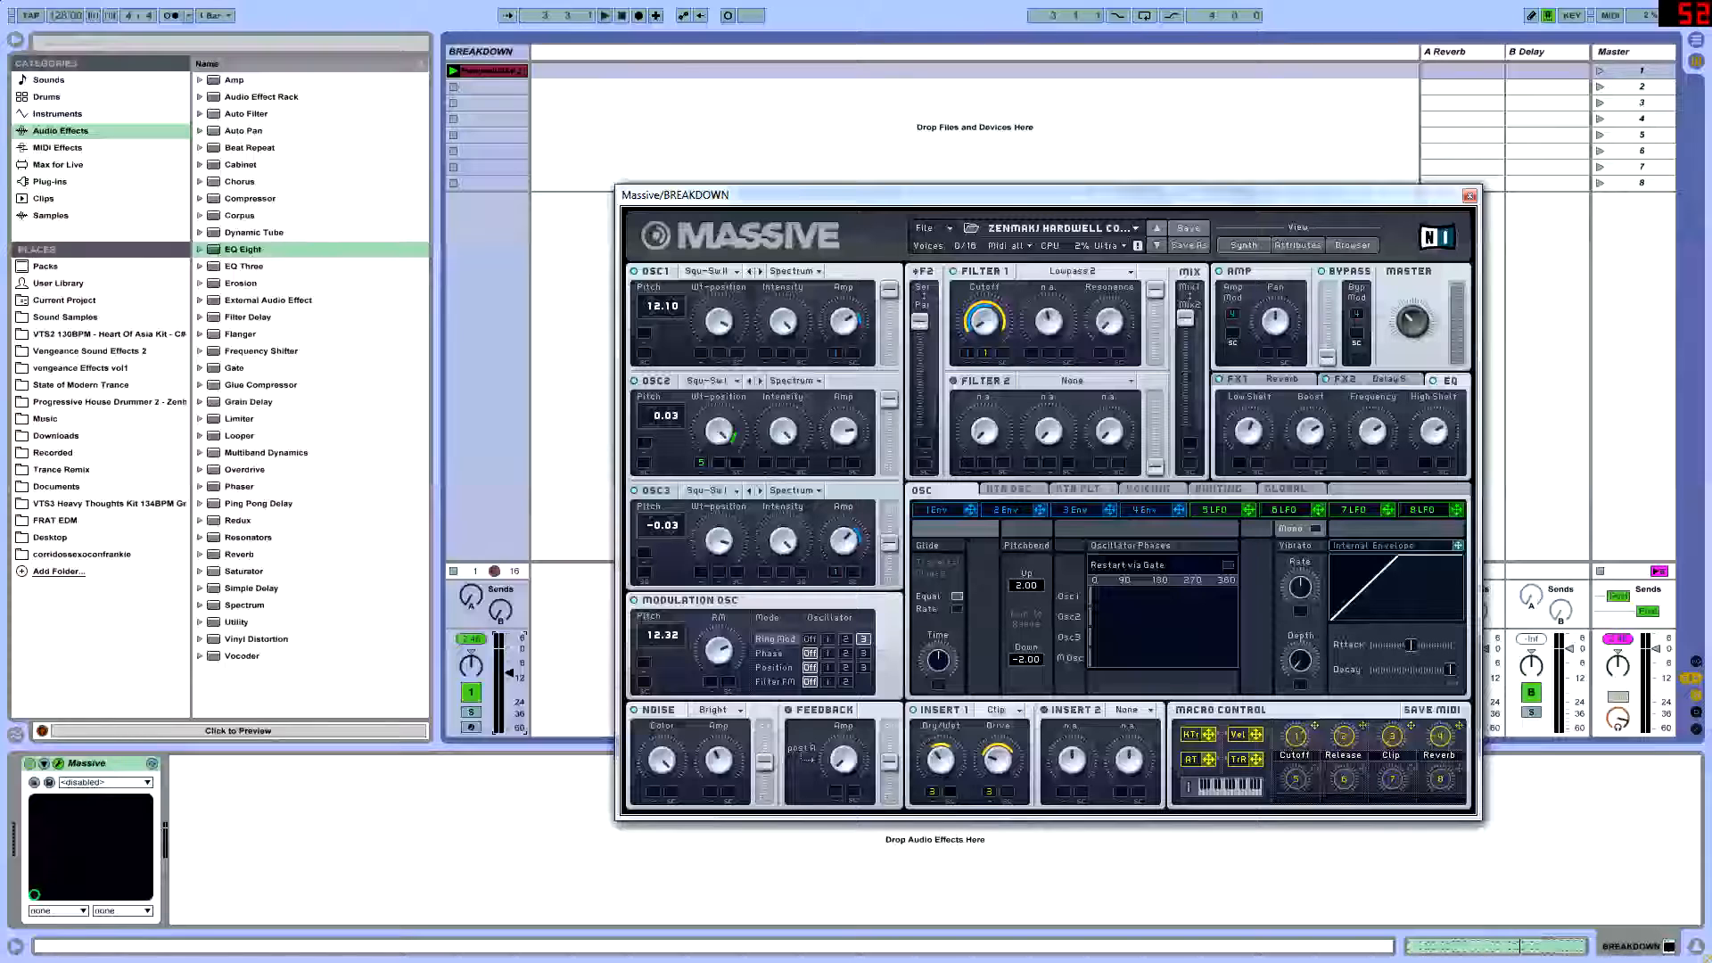
Play the BREAKDOWN clip to hear the patch and reposition the Massive window over the session view.
key("space")
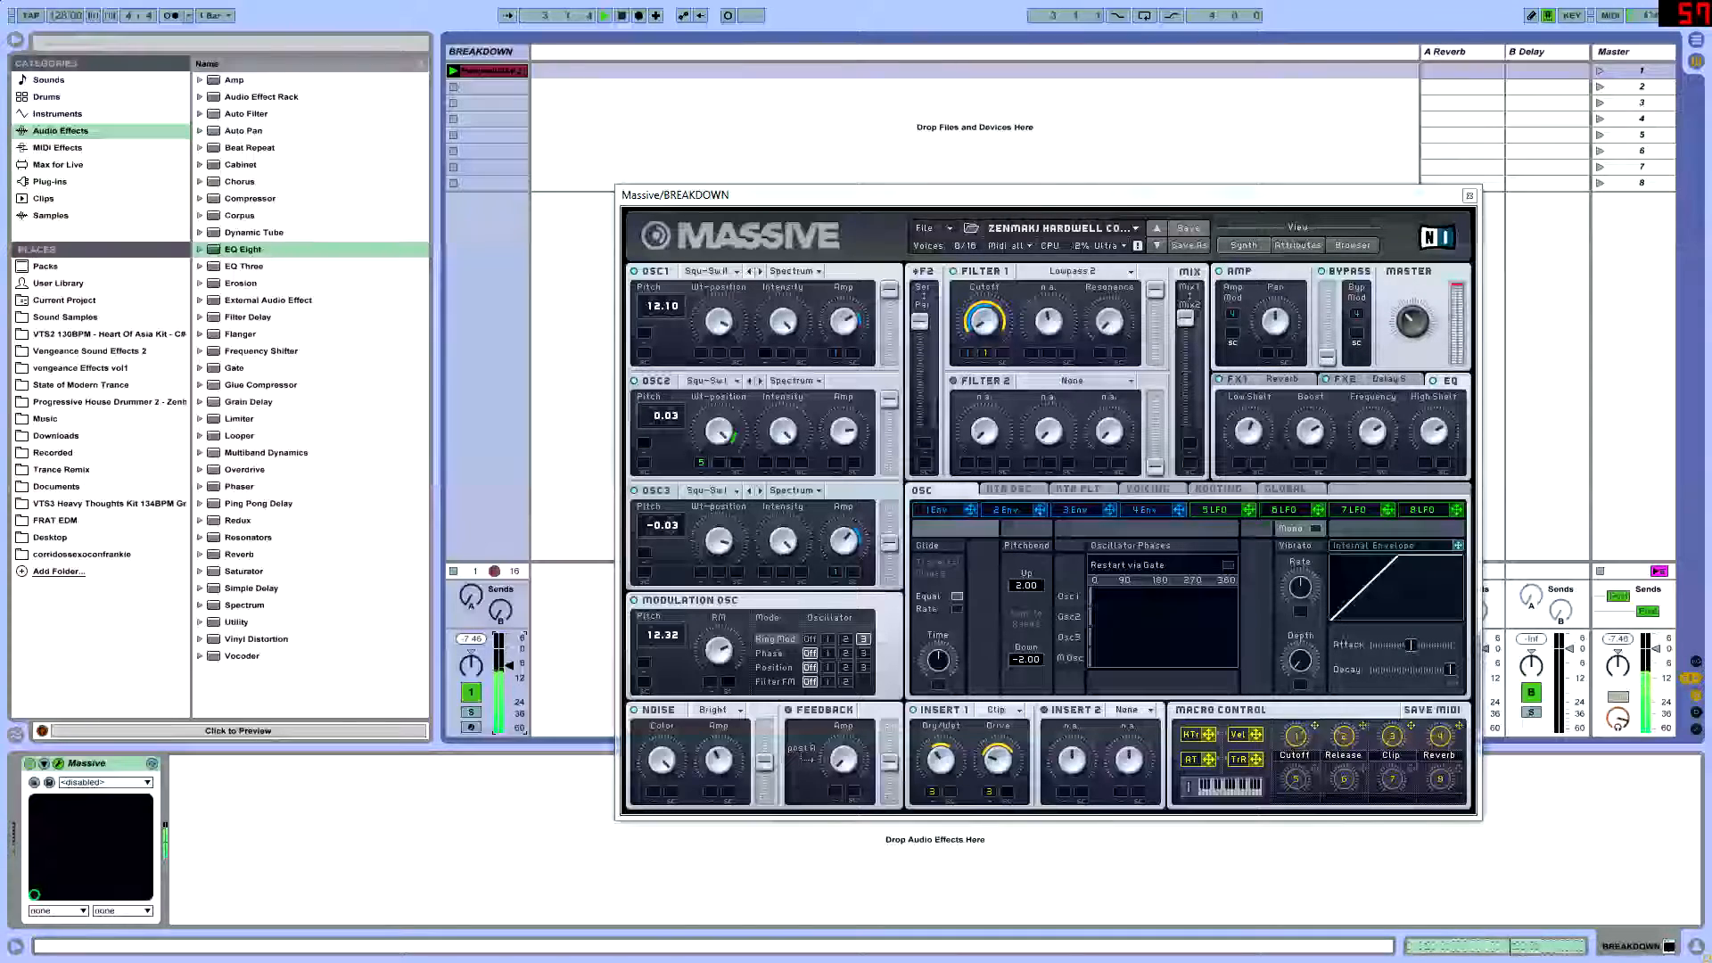
left_click_drag(998, 195, 768, 170)
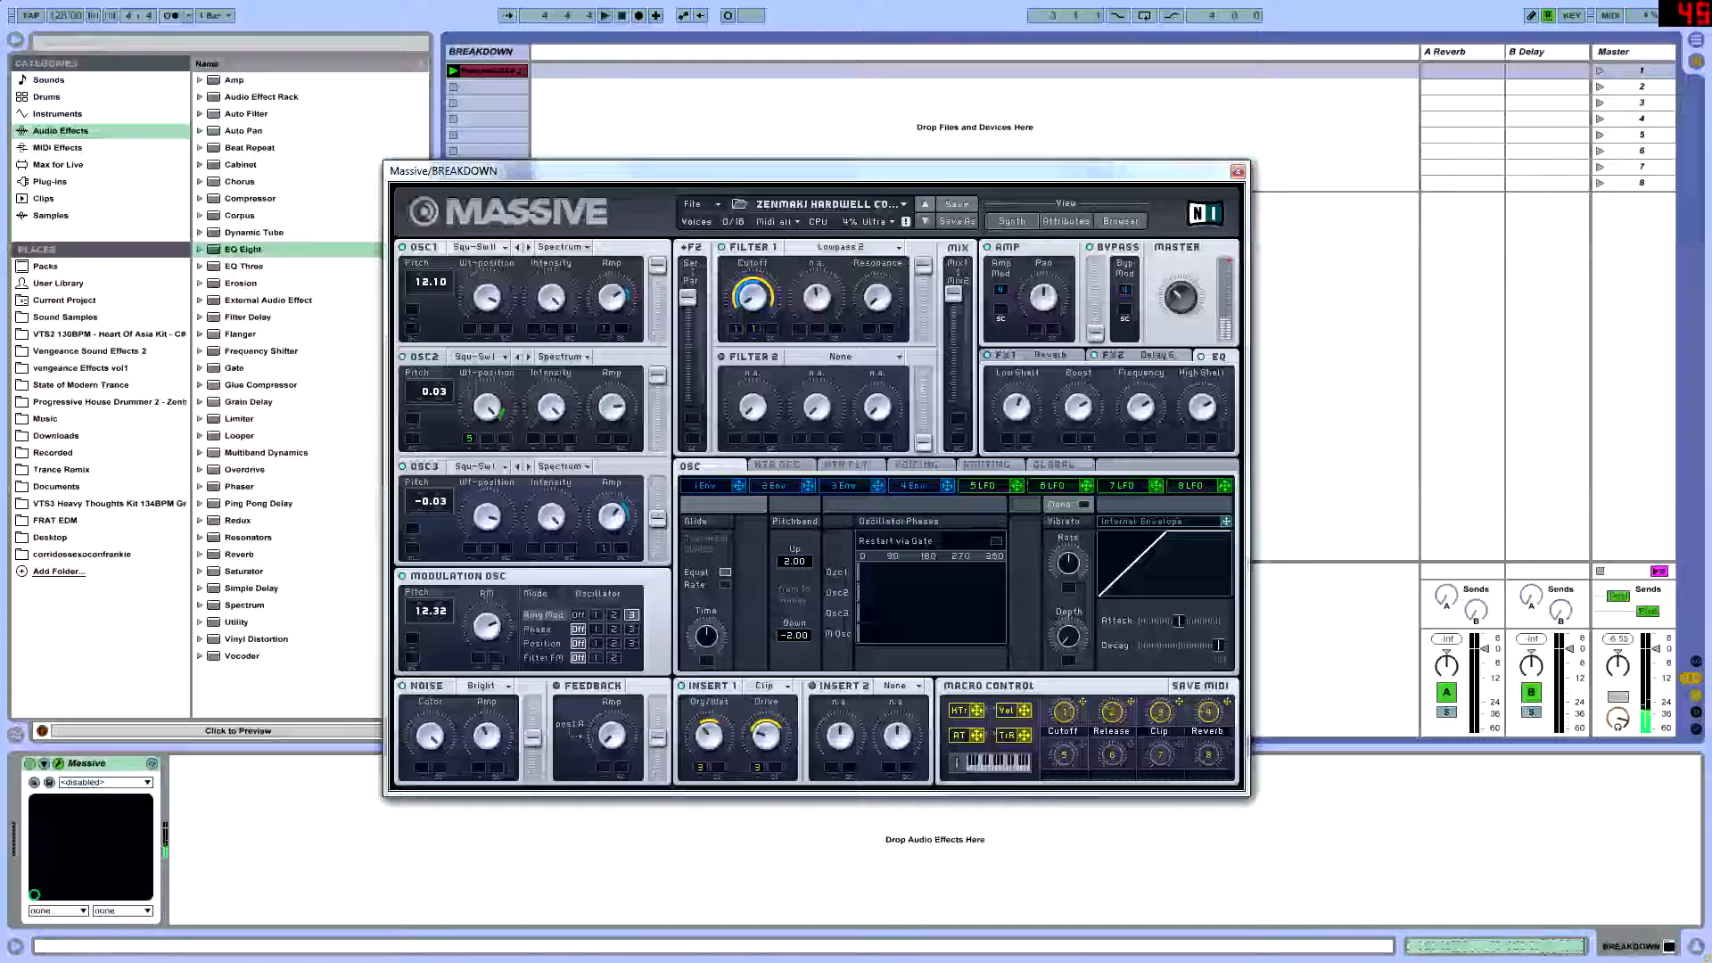
left_click_drag(1125, 172, 1301, 94)
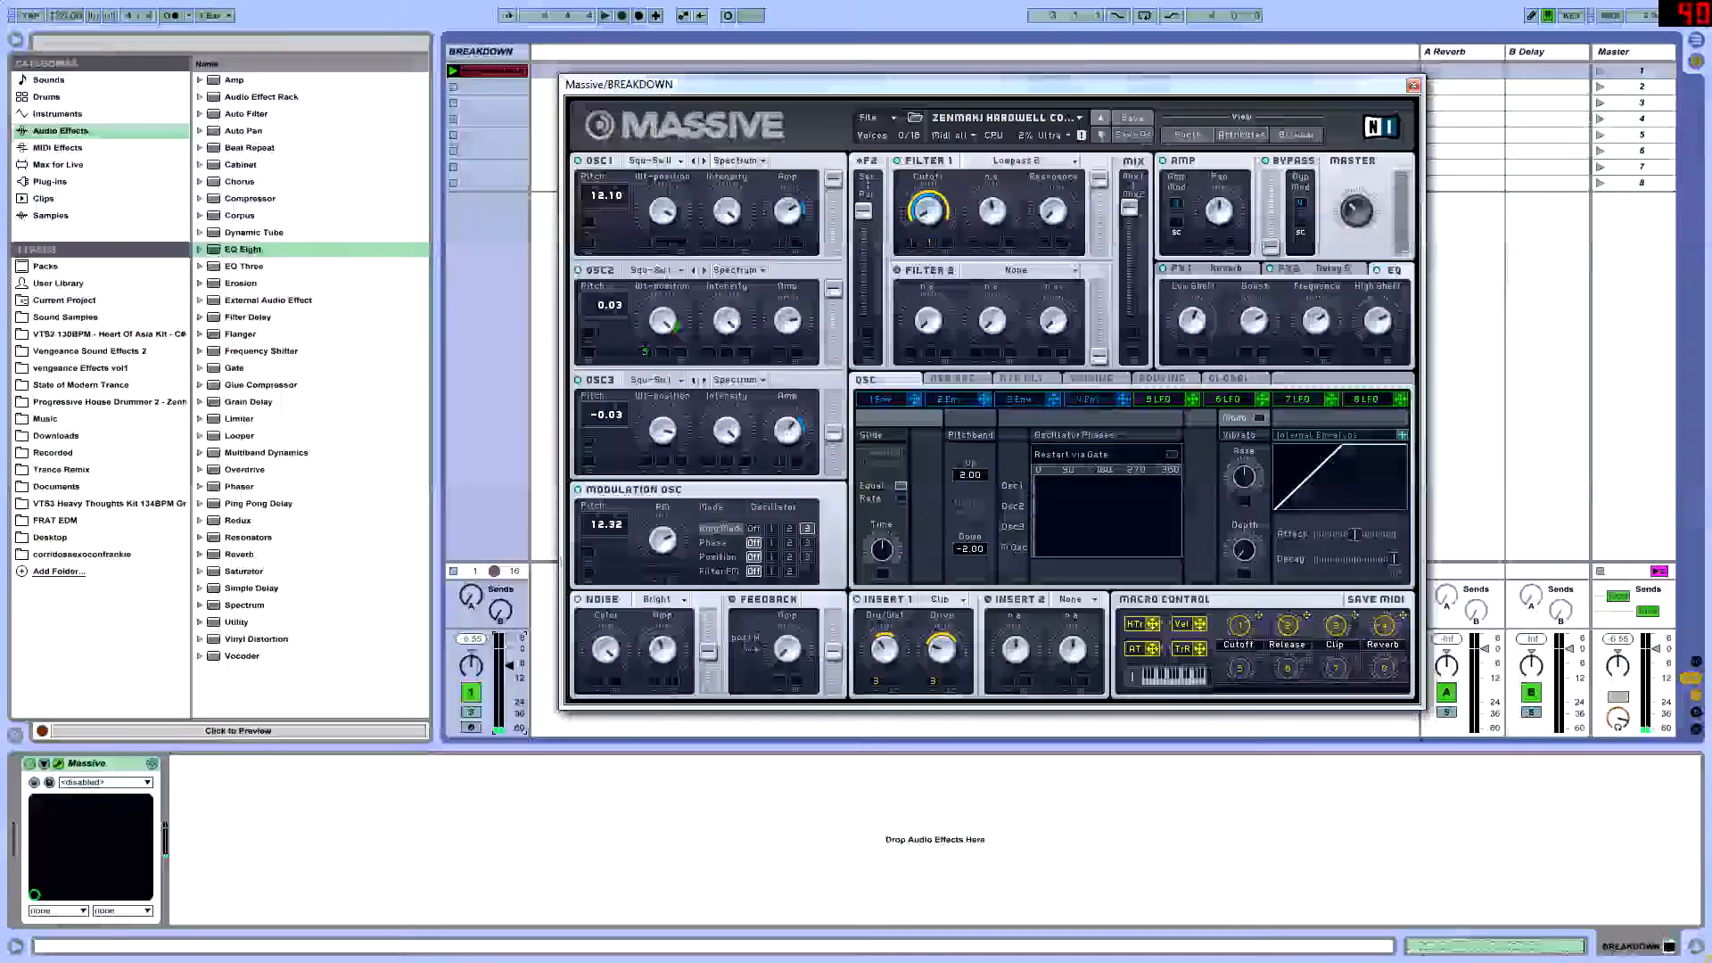